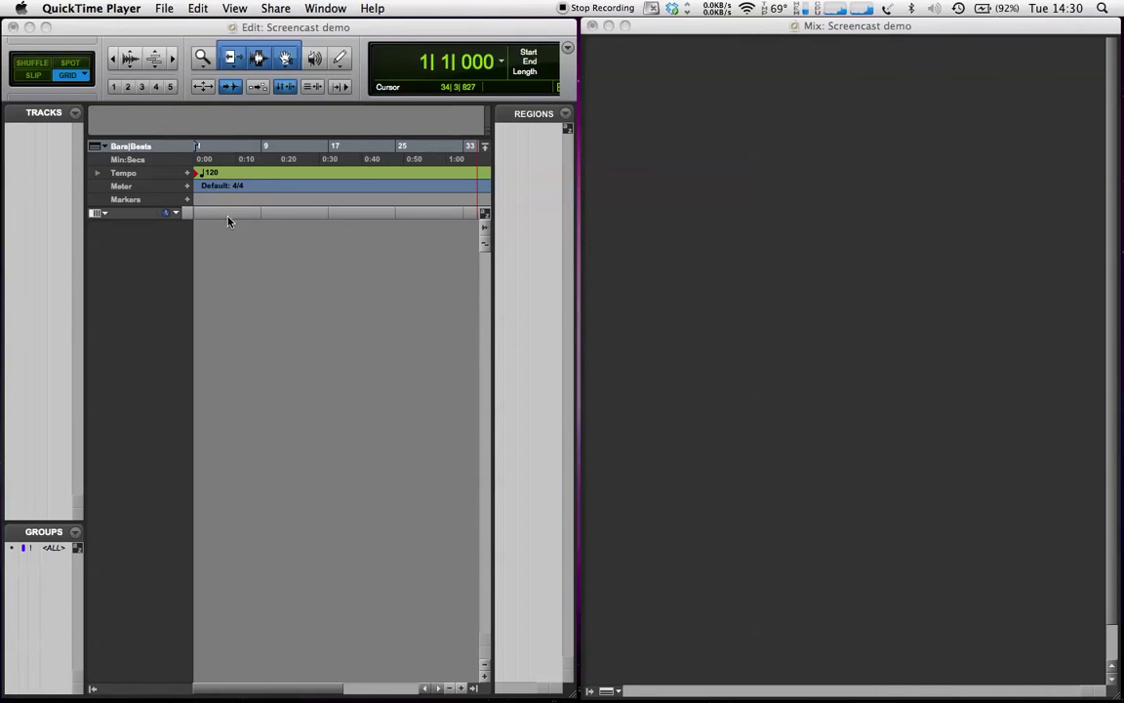
- Bring Pro Tools LE in front of QuickTime Player, showing the empty Screencast demo session
left_click(231, 227)
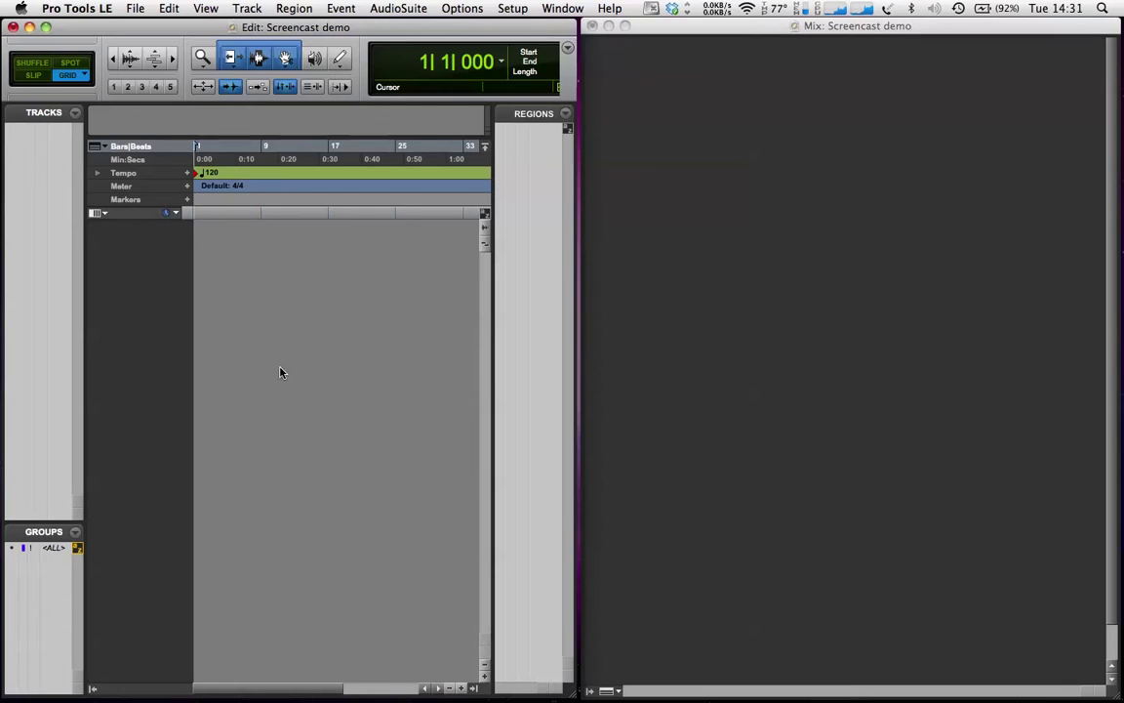
- Create one new stereo instrument track, Inst 1, from the New Tracks dialog
key("super+shift+n")
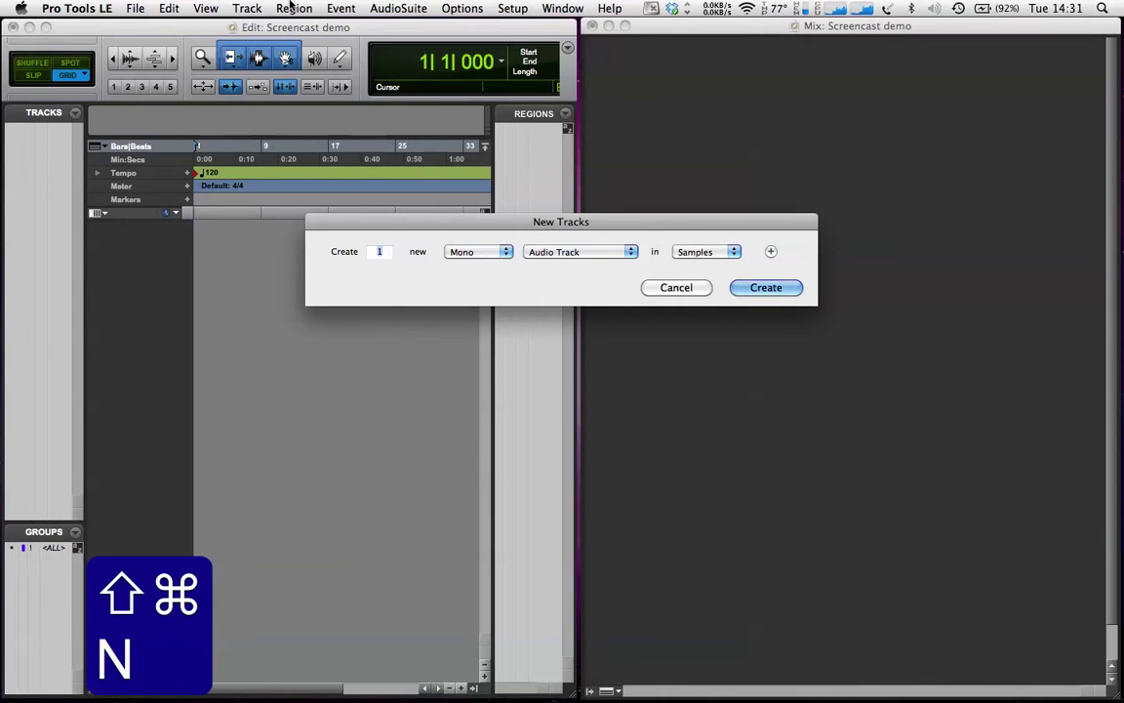
left_click(247, 9)
left_click(231, 8)
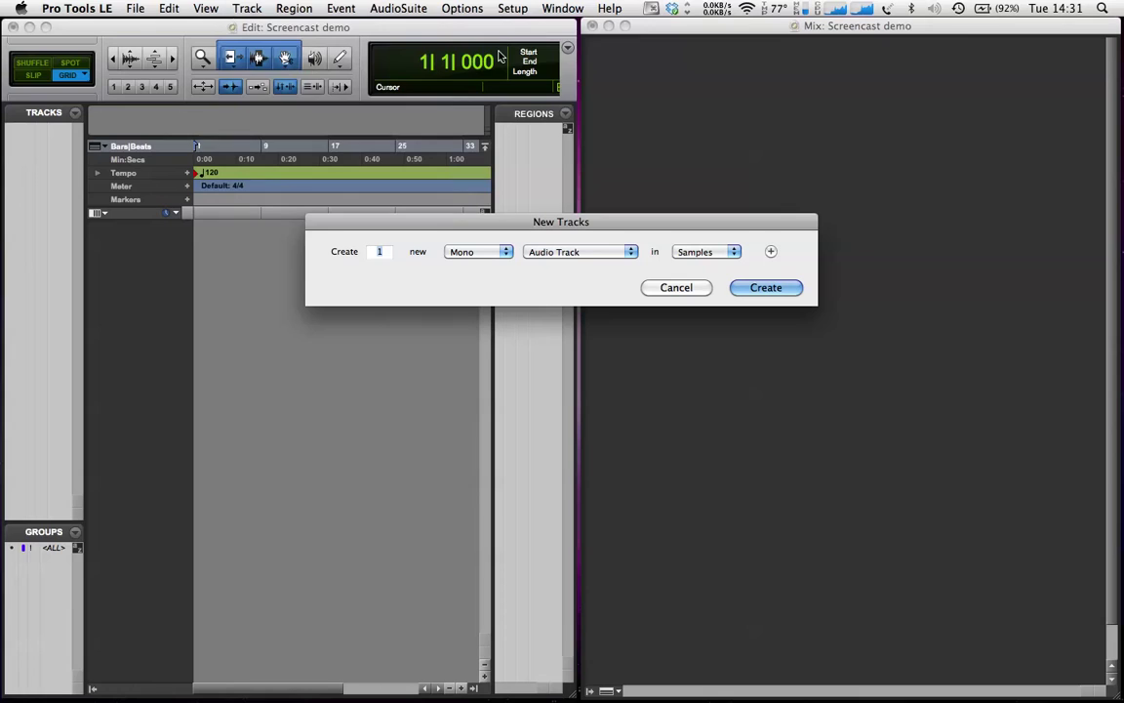
left_click(477, 252)
left_click(472, 265)
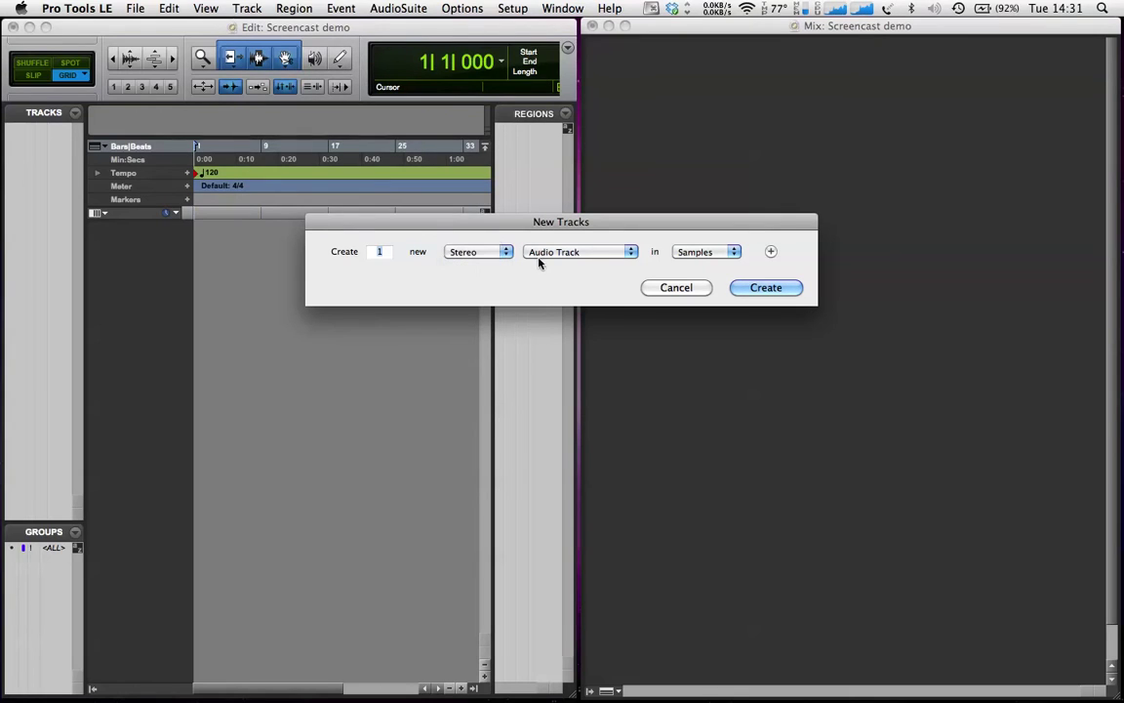
left_click(542, 253)
left_click(551, 302)
left_click(781, 293)
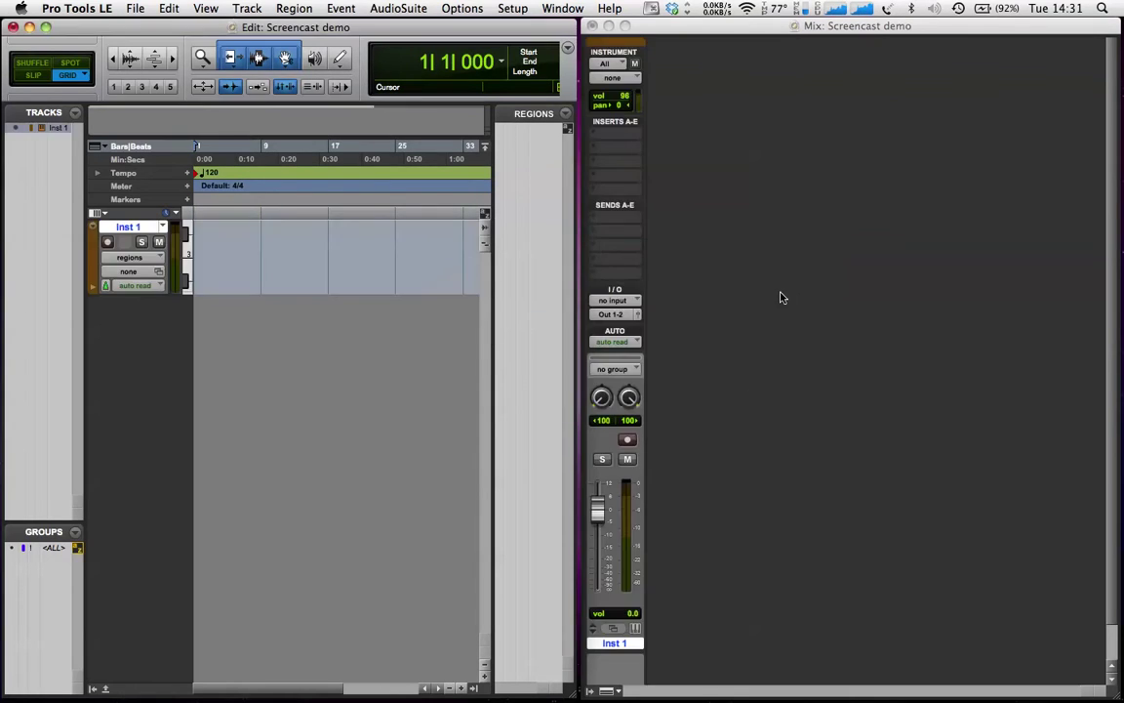
- Insert the Boom (stereo) instrument plug-in on Inst 1's insert slot A
left_click(613, 138)
mouse_move(640, 158)
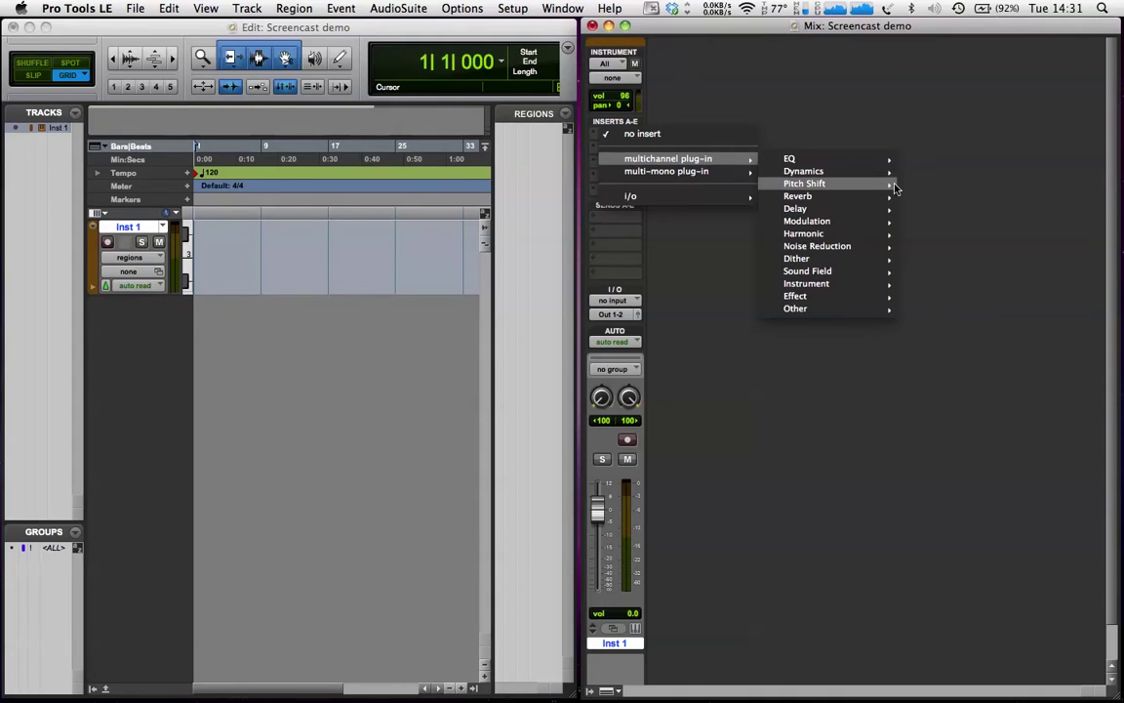
mouse_move(828, 285)
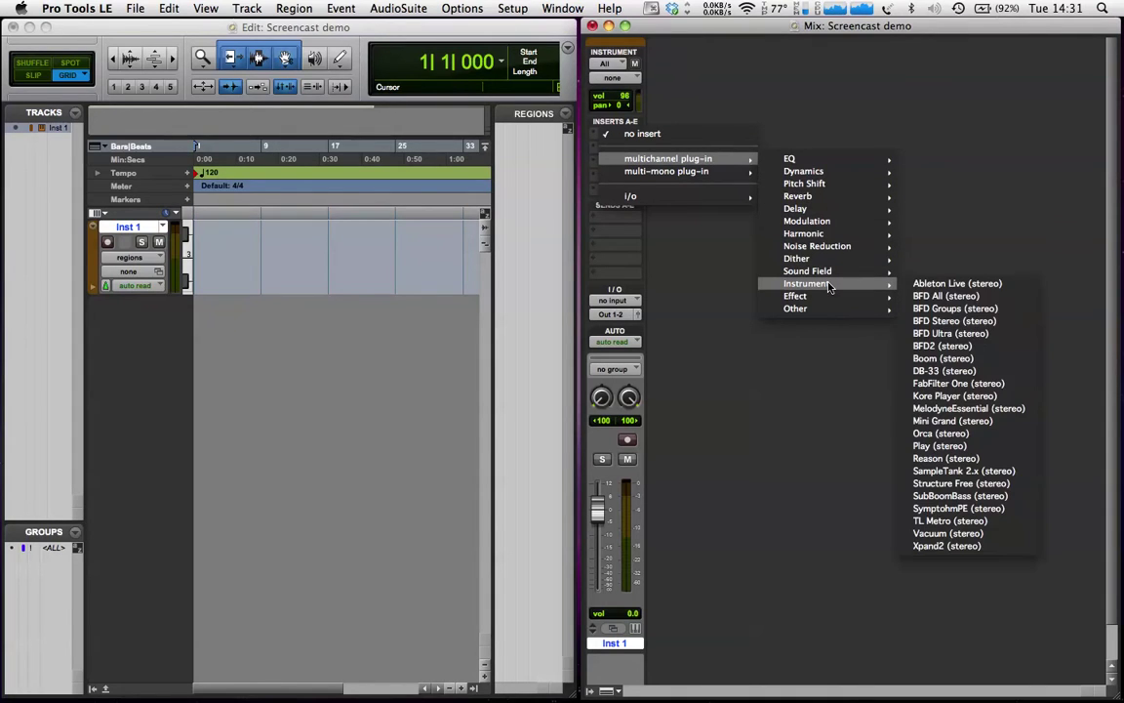
left_click(944, 359)
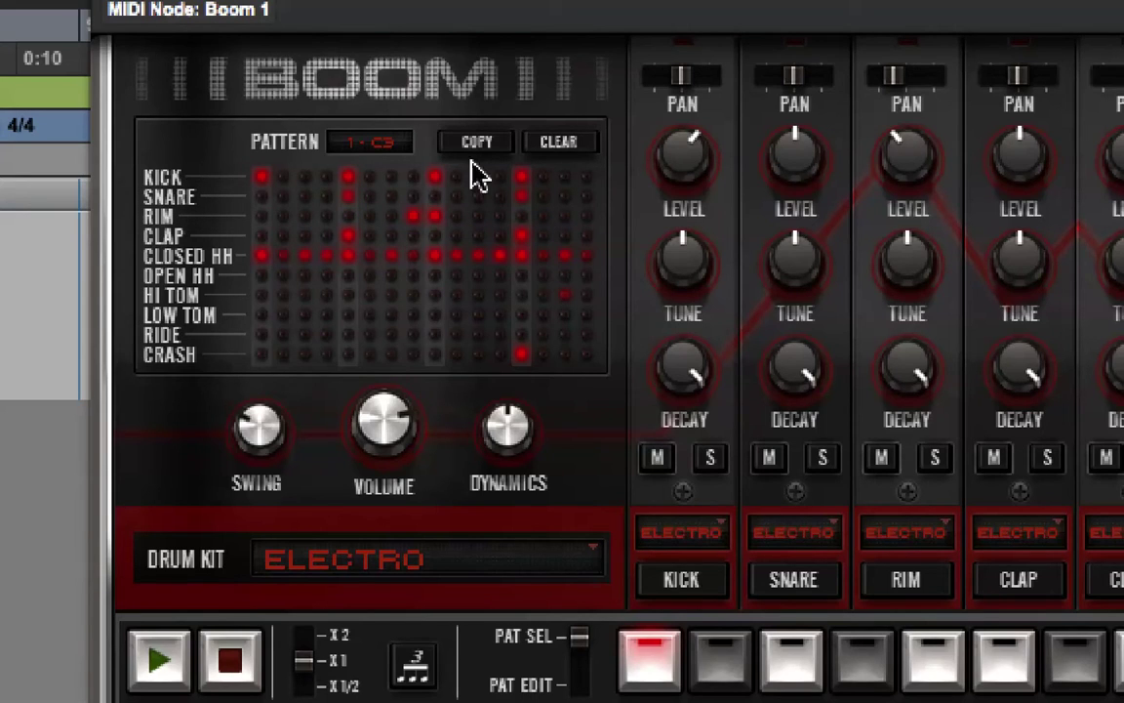
- Solo the kick, start the Boom pattern, and turn Boom's overall volume down
left_click(710, 458)
left_click(156, 651)
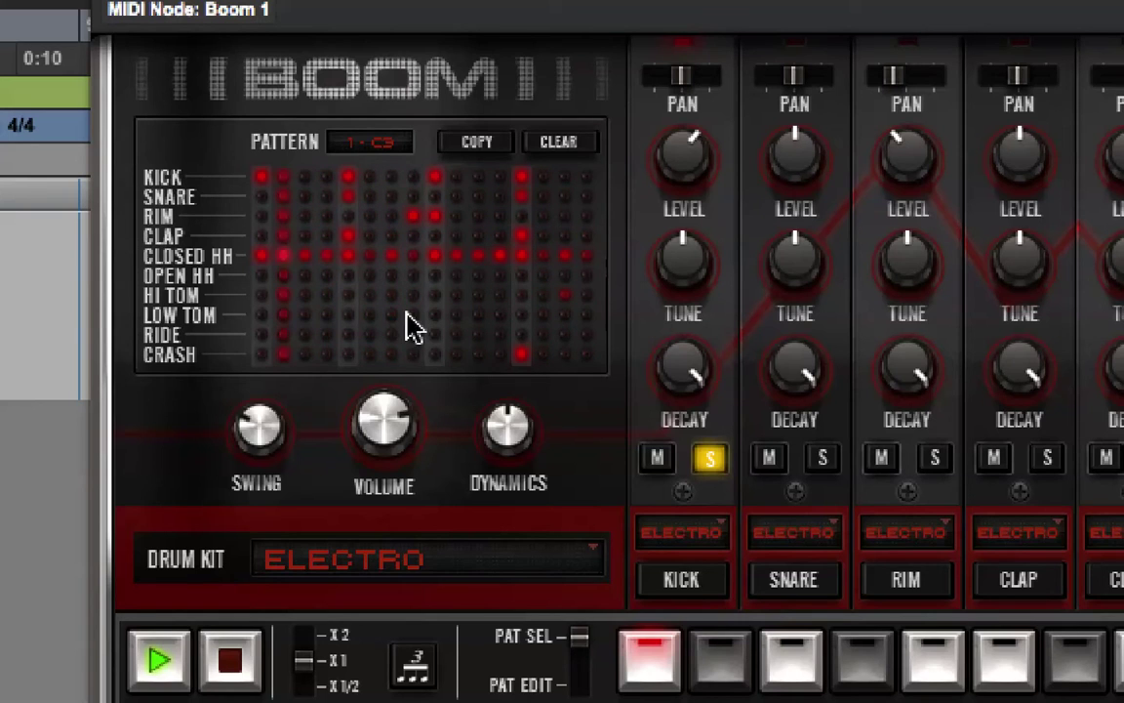
left_click_drag(390, 435, 394, 461)
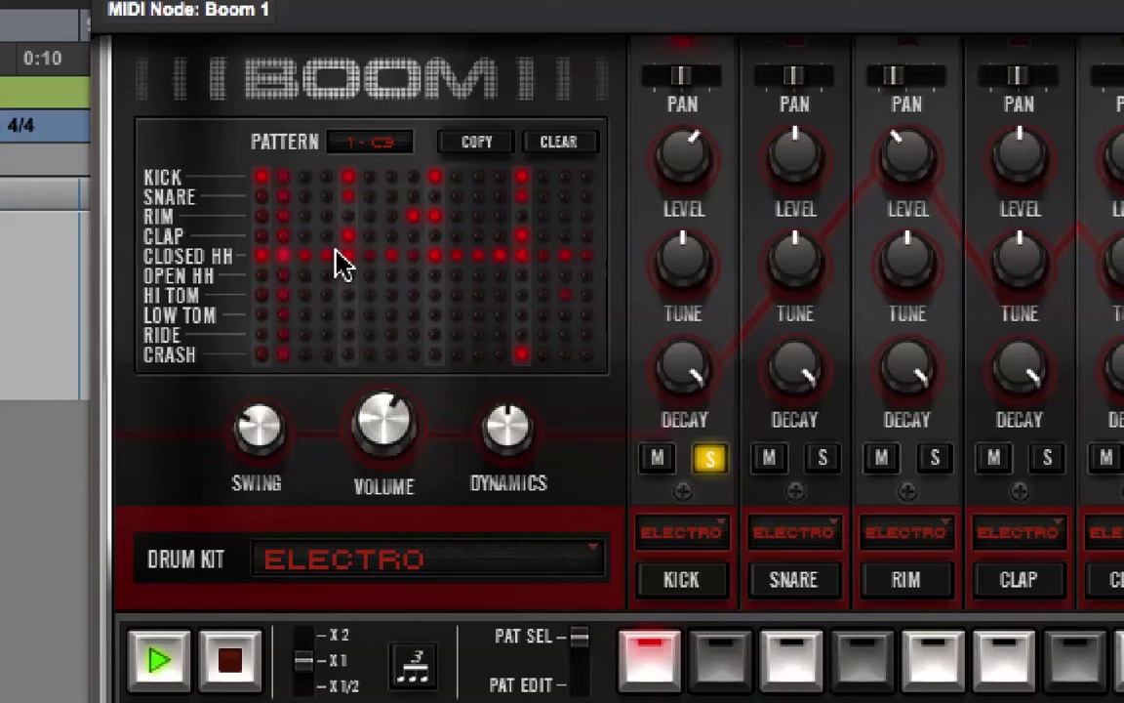
- Solo the snare as well, stop playback, then clear both kick and snare solos
left_click(823, 458)
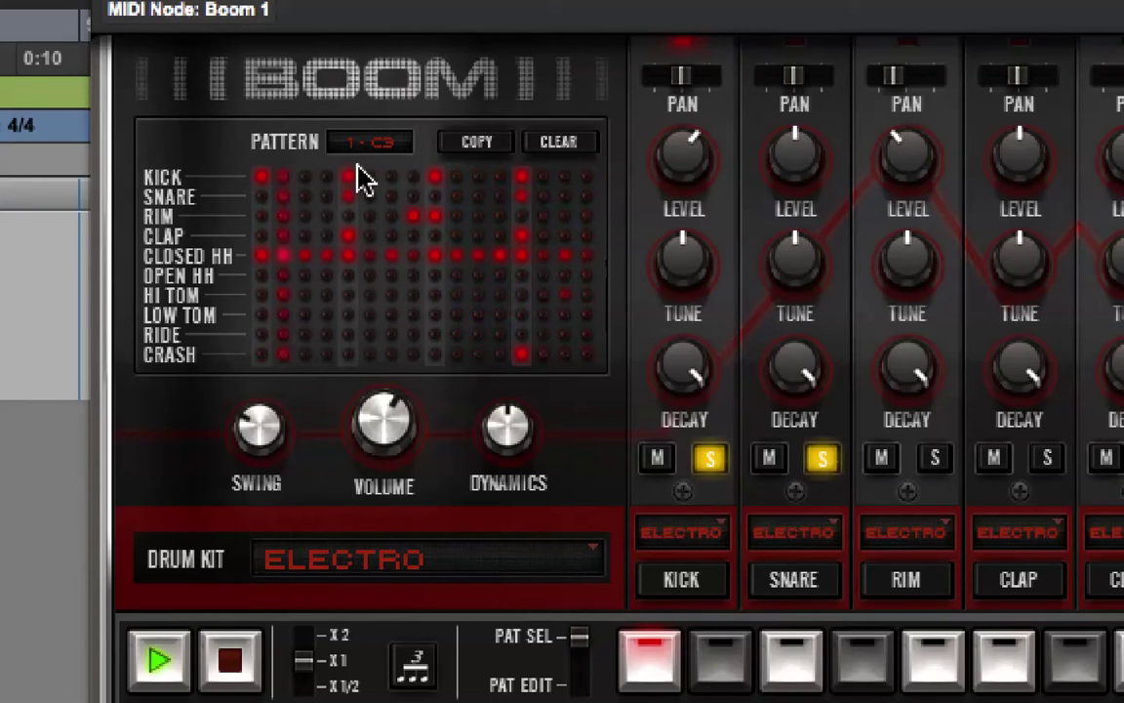
left_click(525, 198)
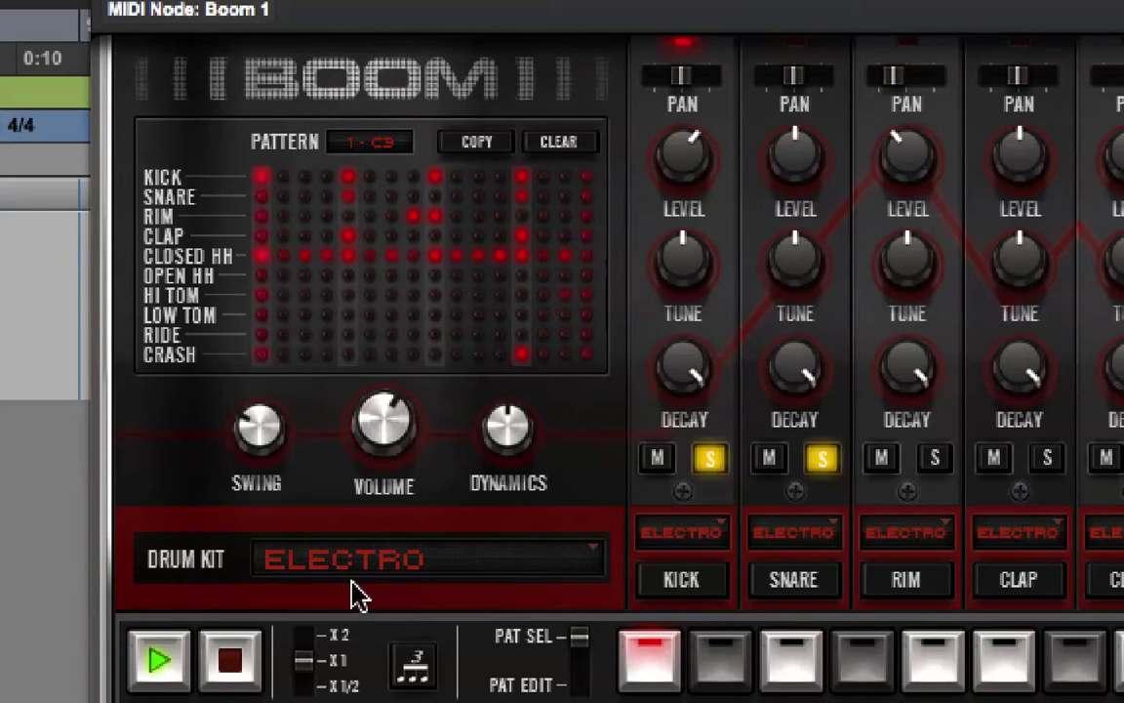
left_click(255, 655)
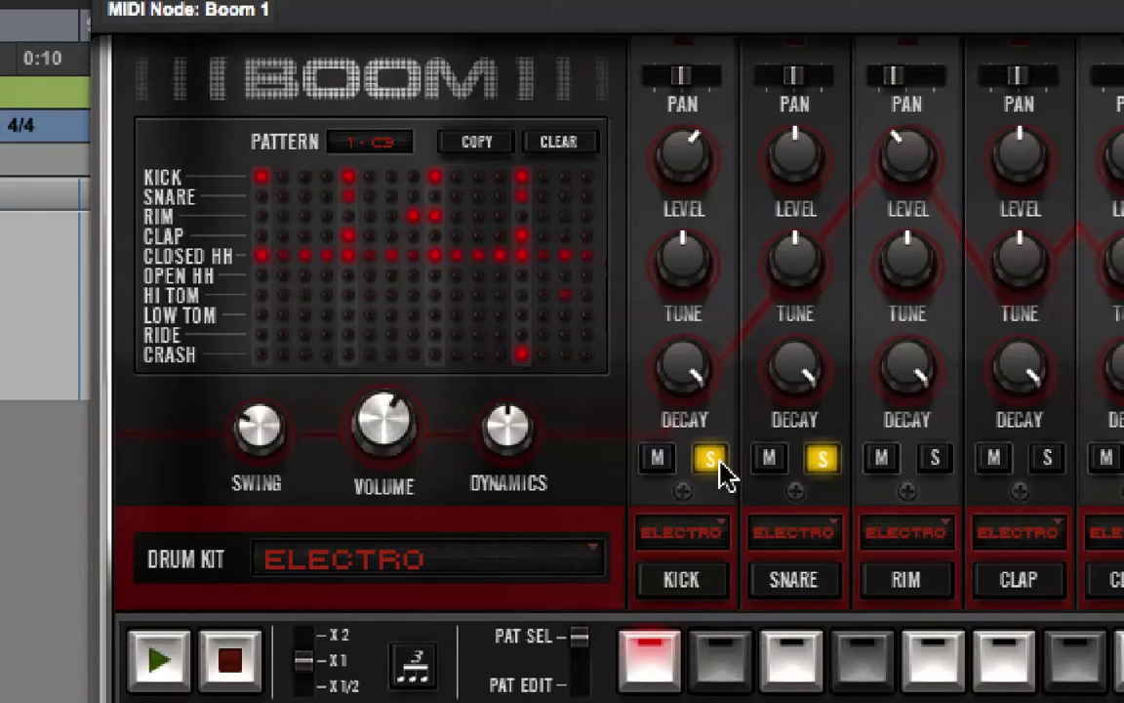
left_click(714, 458)
left_click(822, 459)
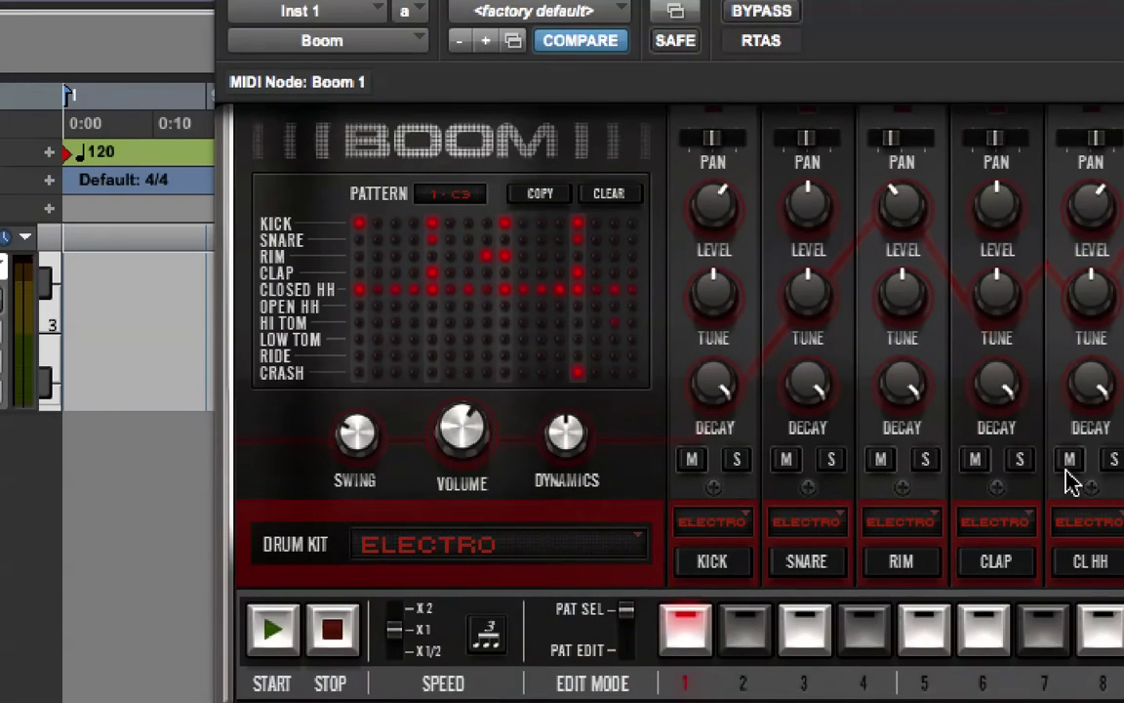
- Solo the closed hi-hat, play and stop the pattern, then add a kick hit on step 5
left_click(1123, 458)
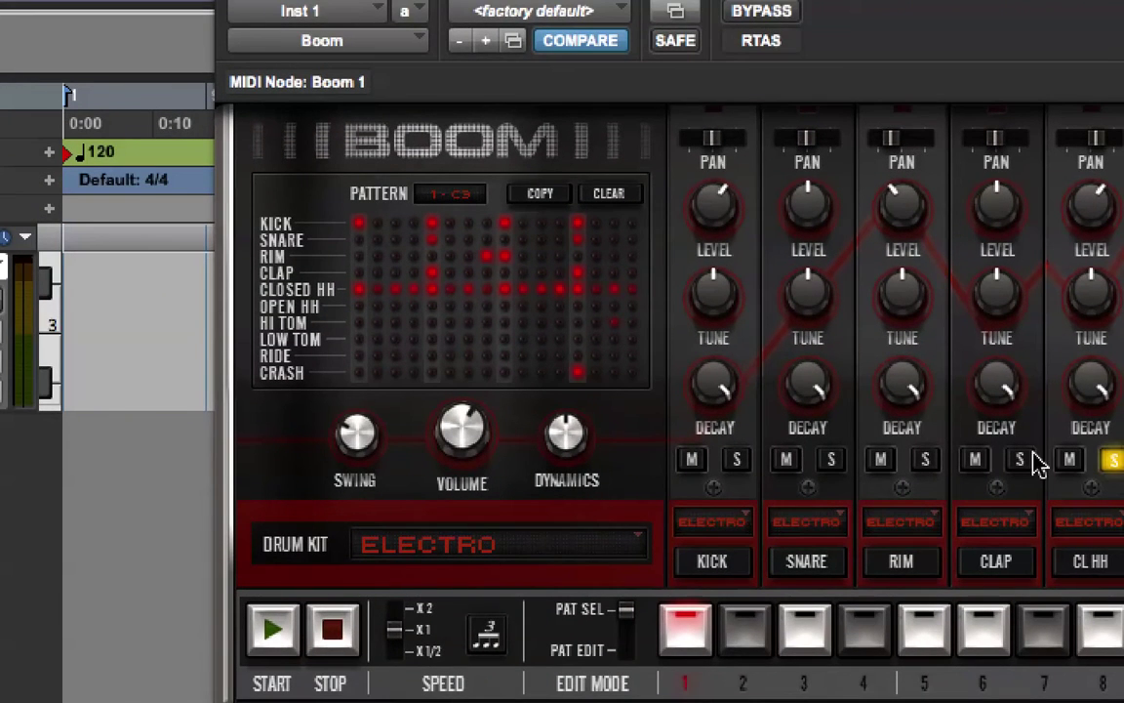
left_click(274, 633)
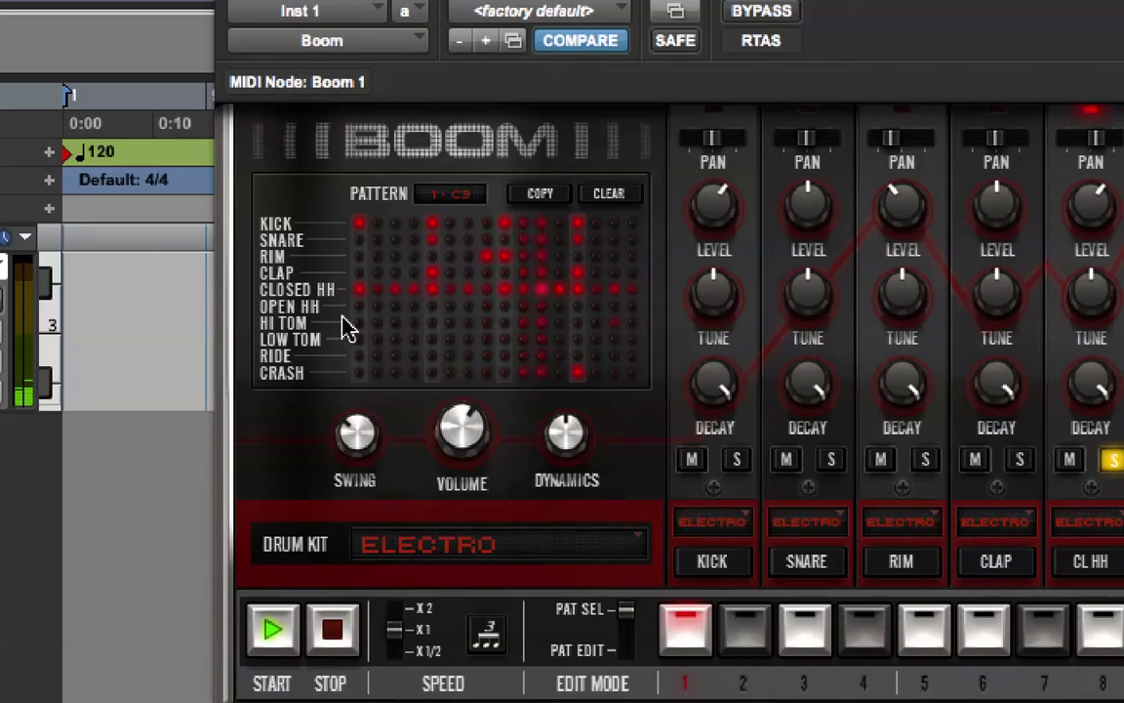
left_click(332, 629)
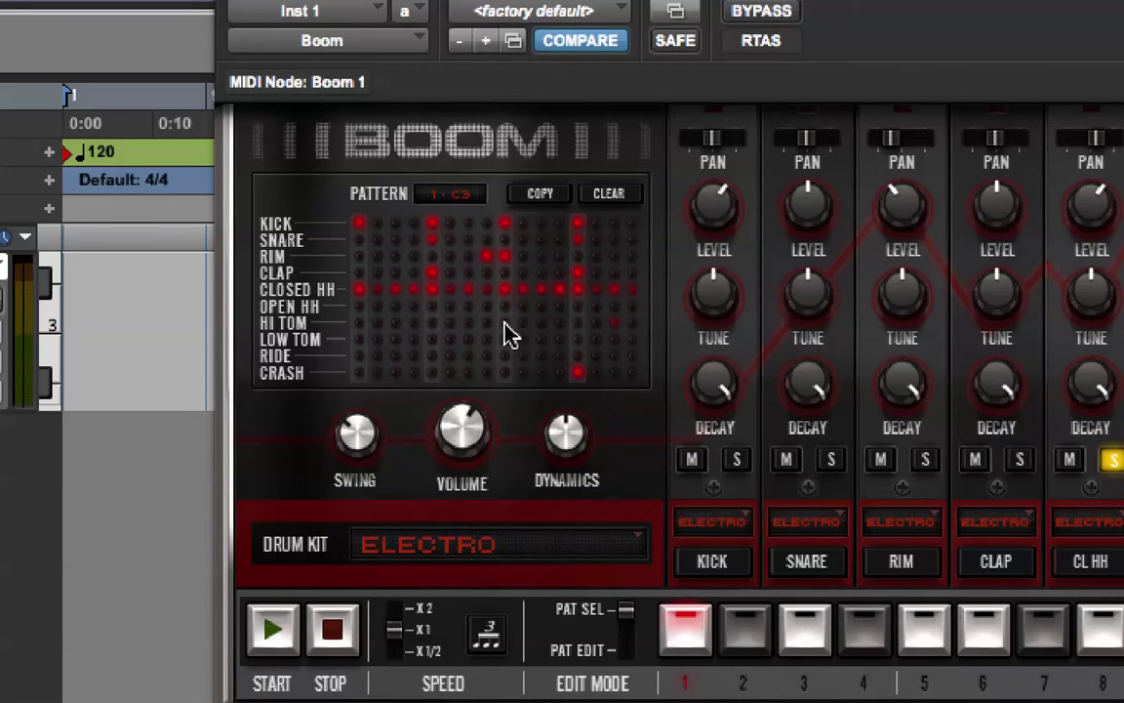
left_click(432, 224)
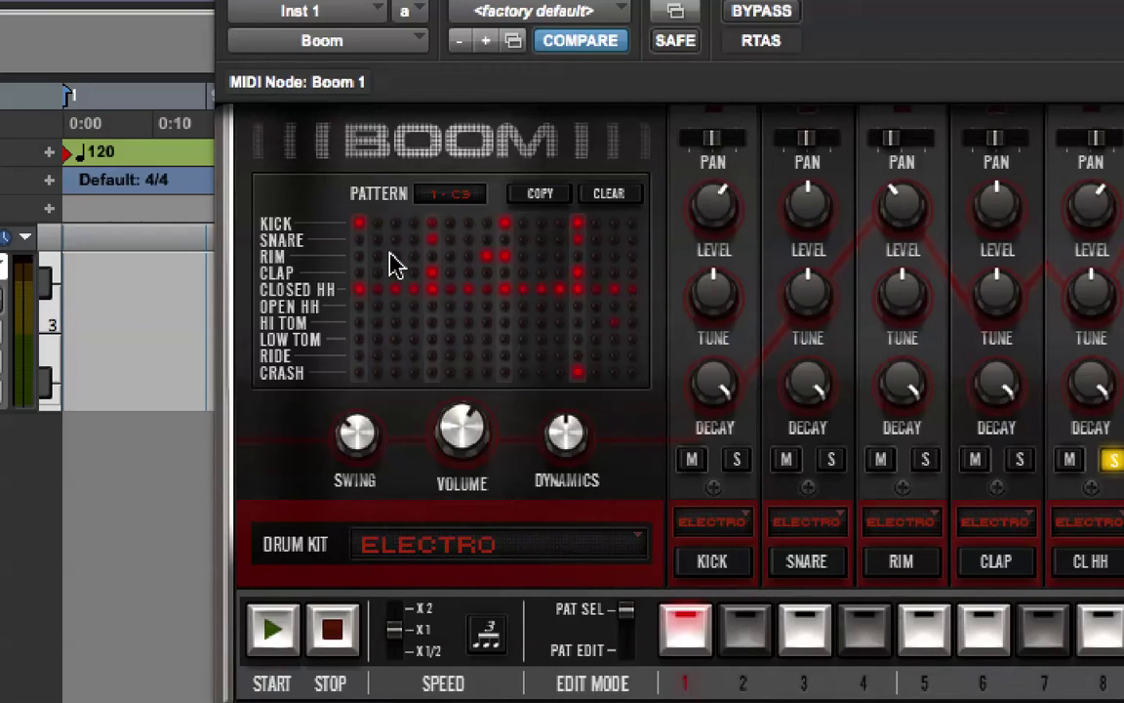
- Toggle the step-5 kick off and on, solo only the kick, play, and set Dynamics mid
left_click(434, 225)
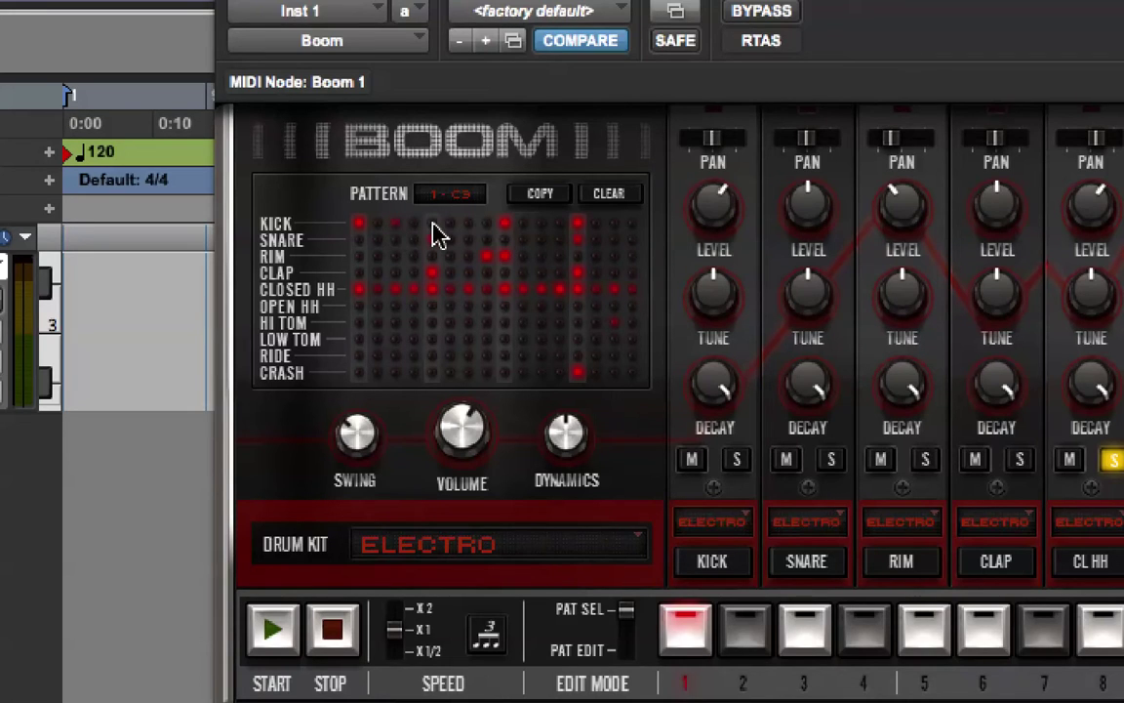
left_click(433, 225)
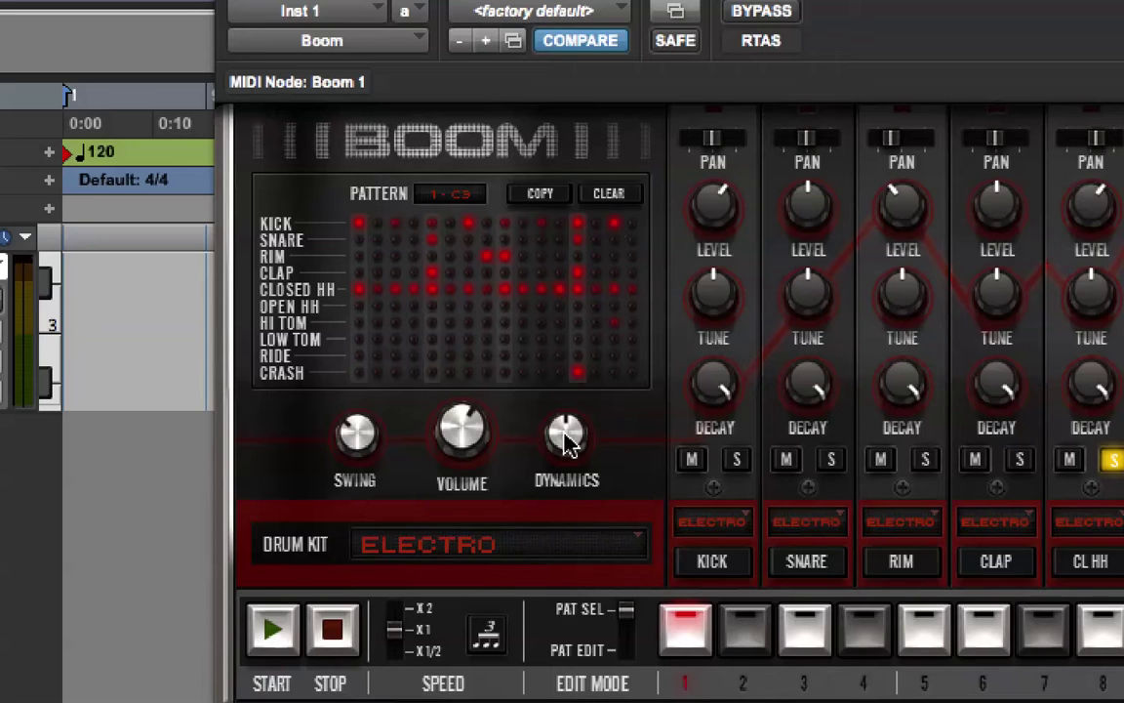
left_click(736, 459)
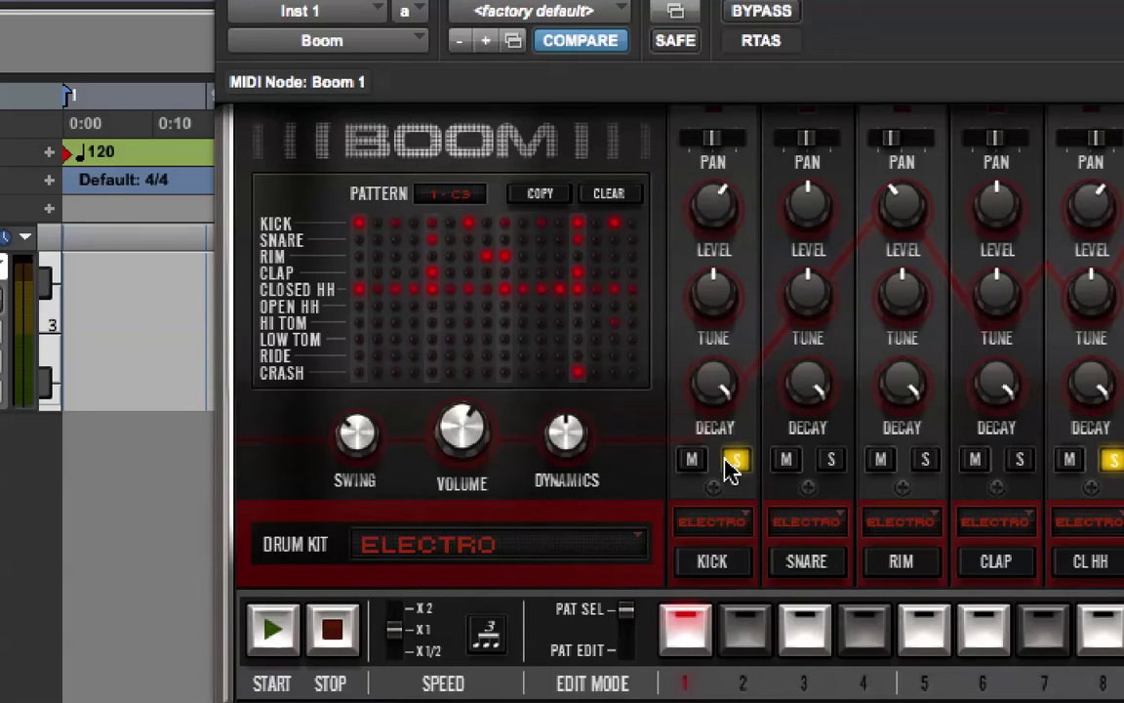
left_click(1112, 461)
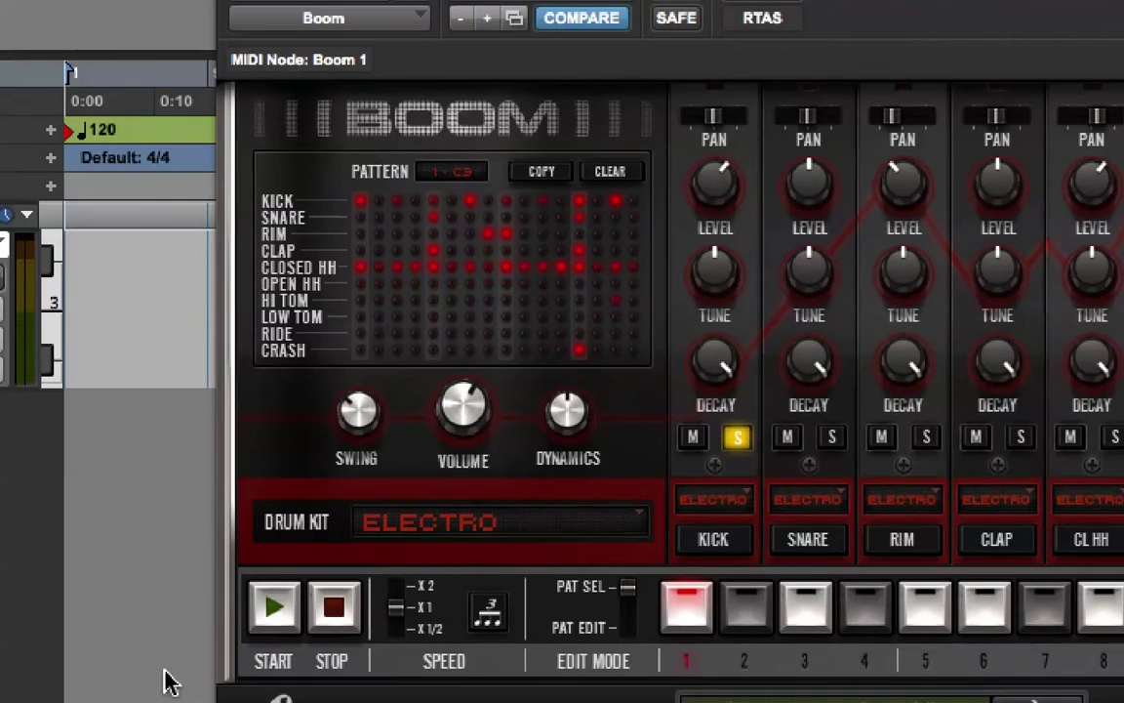
left_click(276, 639)
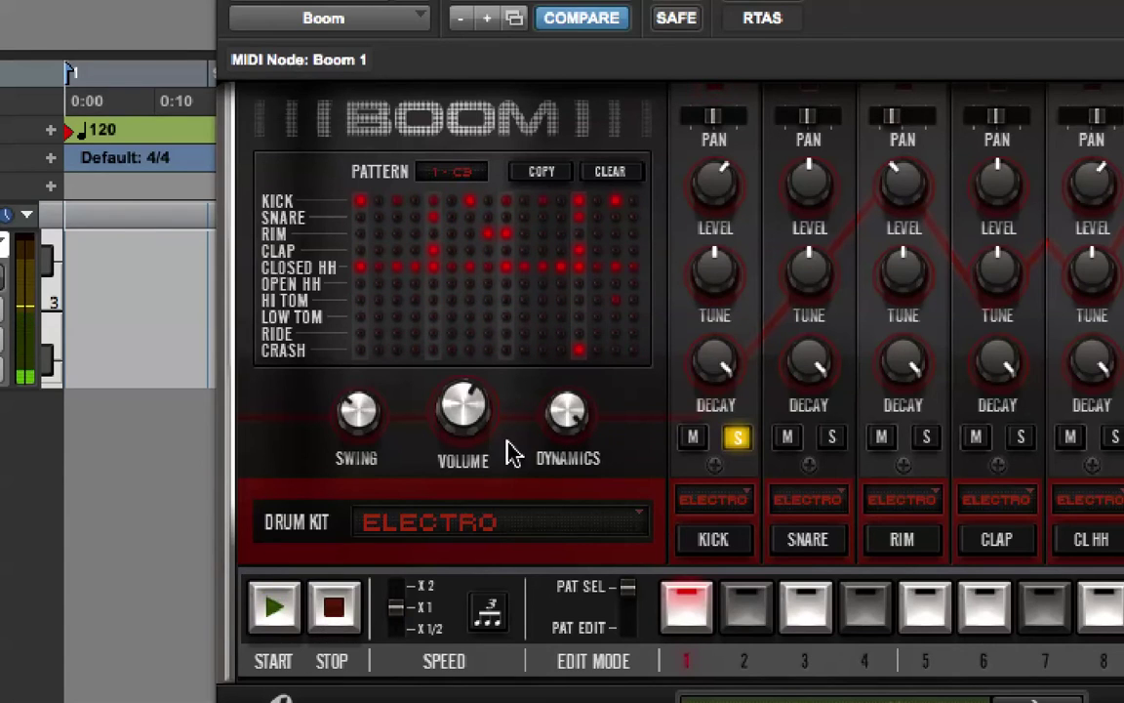
left_click_drag(562, 421, 555, 472)
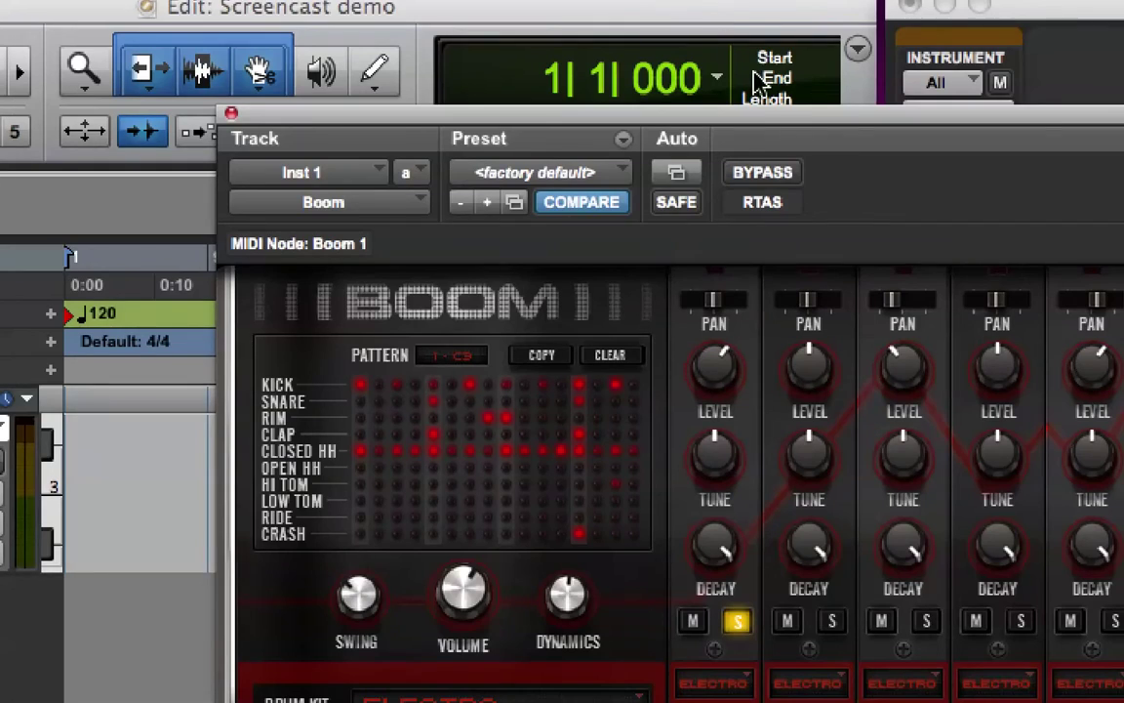
- Move the Boom window up-left, play, then raise Kick Tune and lengthen Kick Decay
left_click_drag(771, 112, 620, 47)
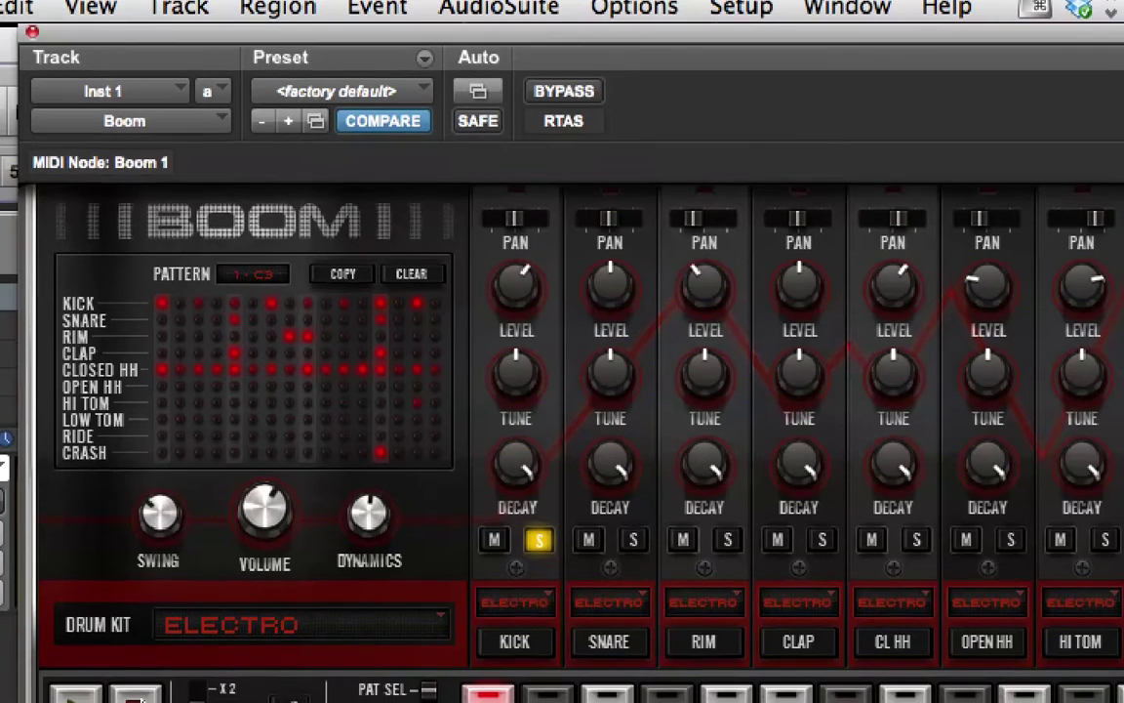
left_click(75, 693)
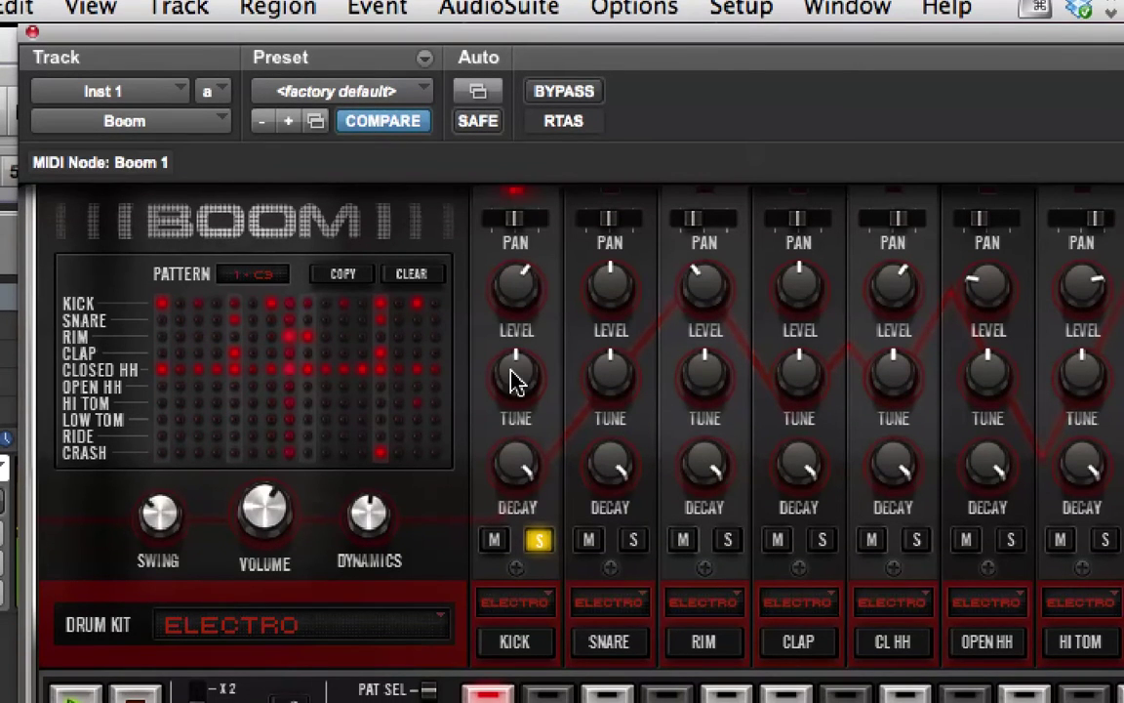
mouse_move(514, 381)
left_mouse_down()
mouse_move(510, 263)
mouse_move(522, 515)
mouse_move(522, 373)
left_mouse_up()
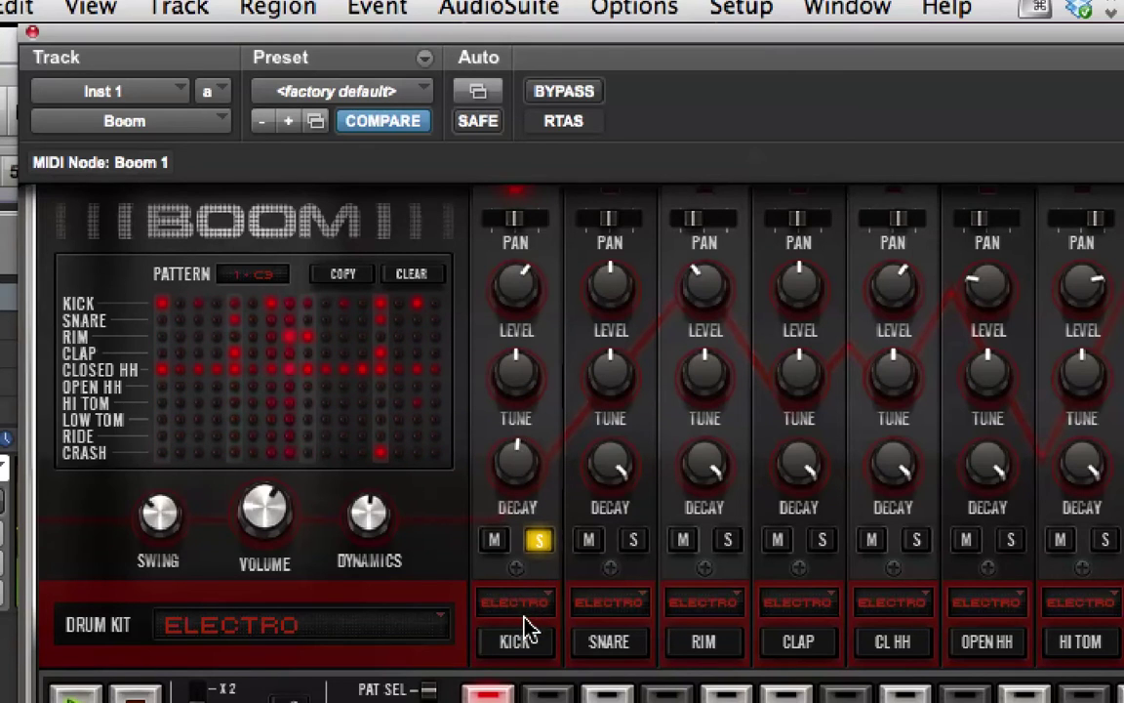
left_click_drag(524, 618, 494, 464)
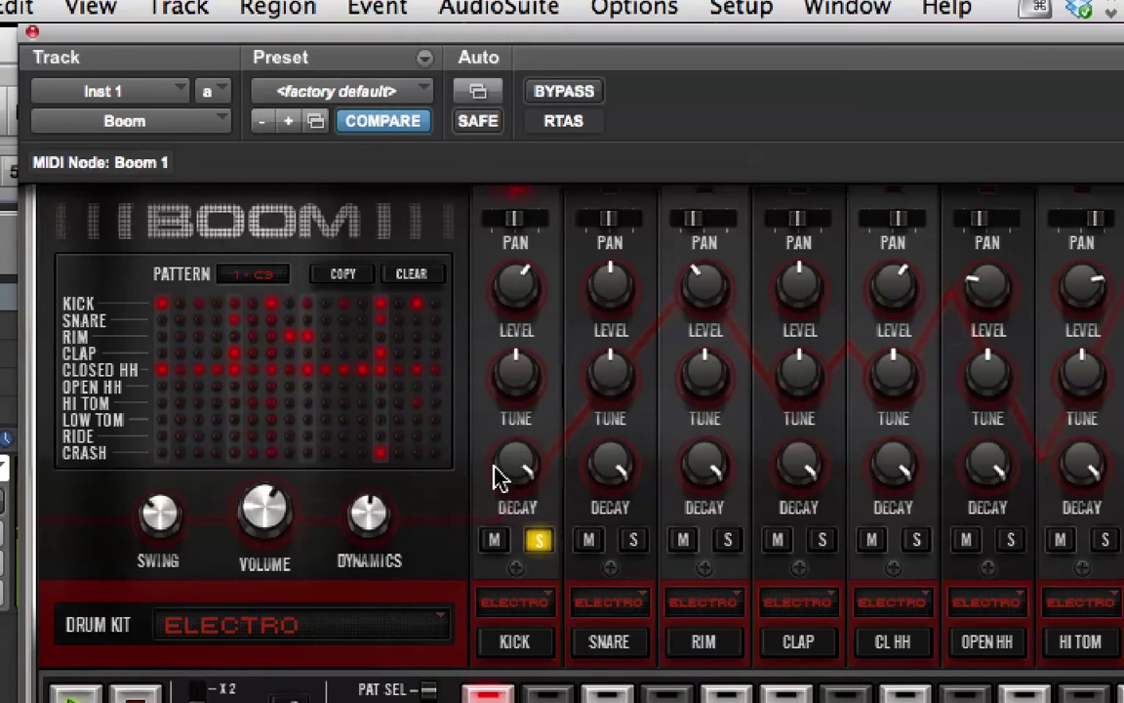
- Unsolo the kick and keep the Electro kit after checking the kit list
left_click(540, 540)
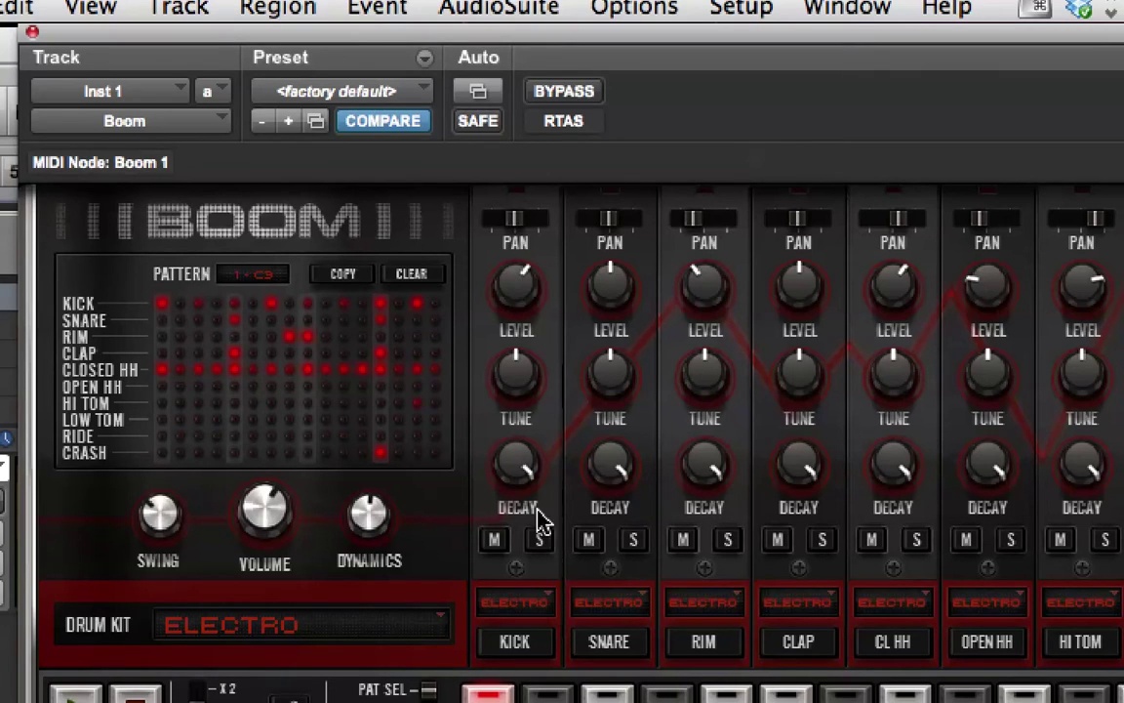
left_click(332, 630)
left_click(332, 631)
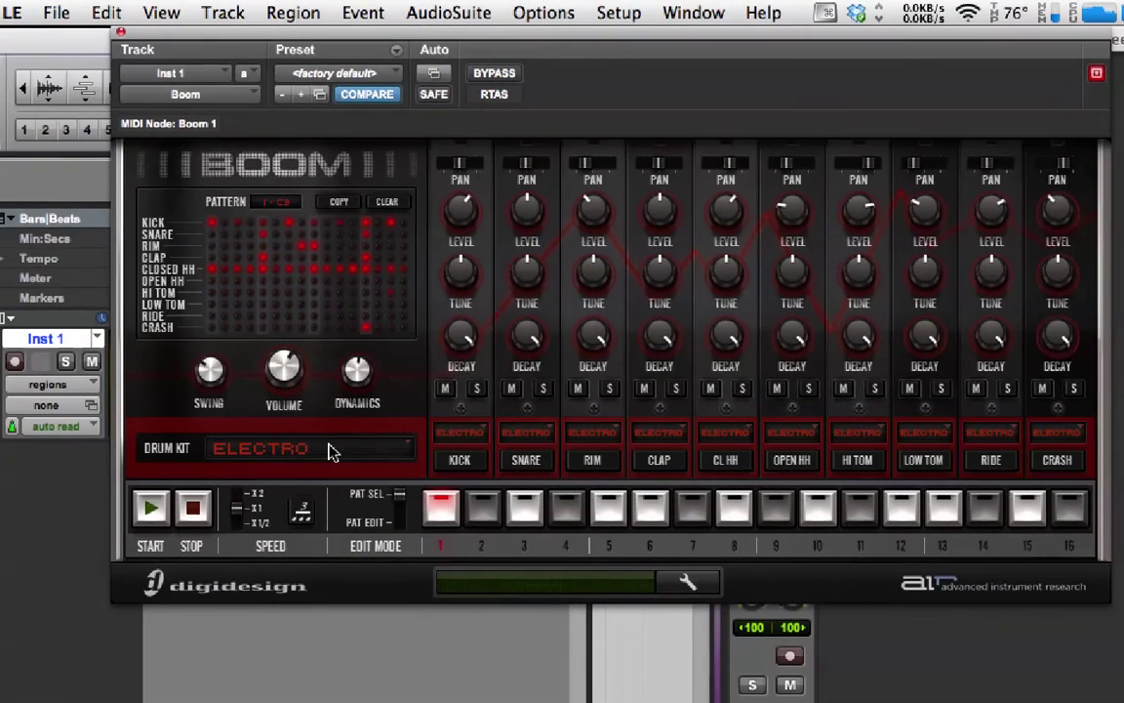
left_click(361, 451)
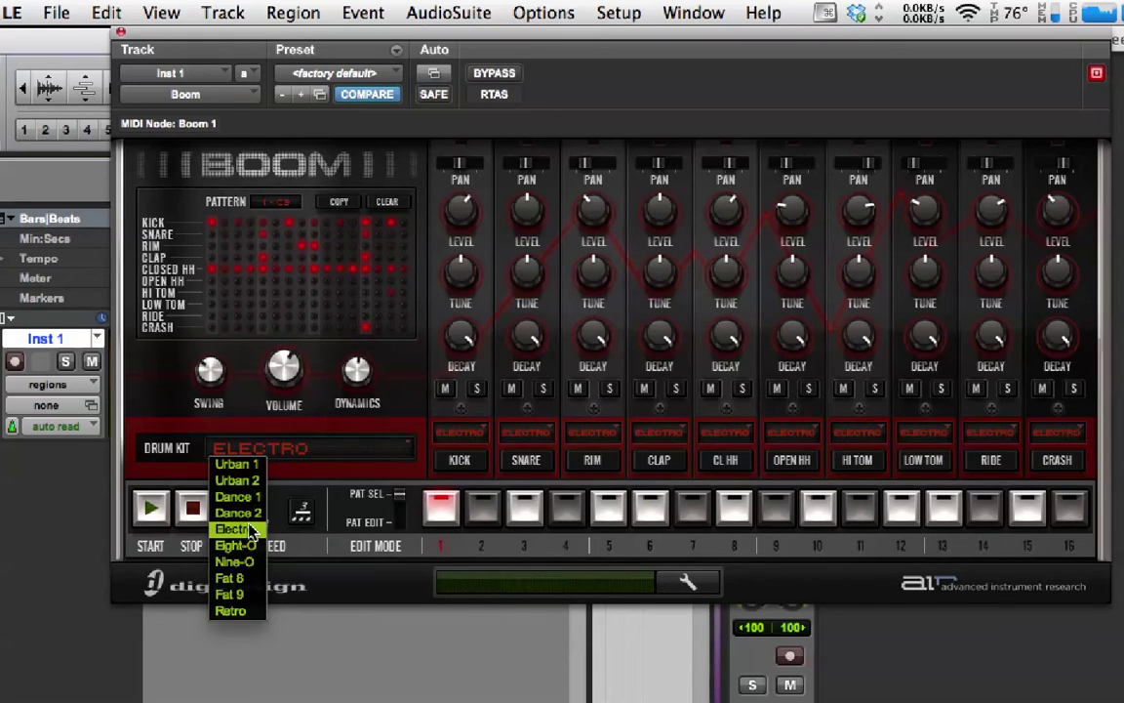
left_click(381, 434)
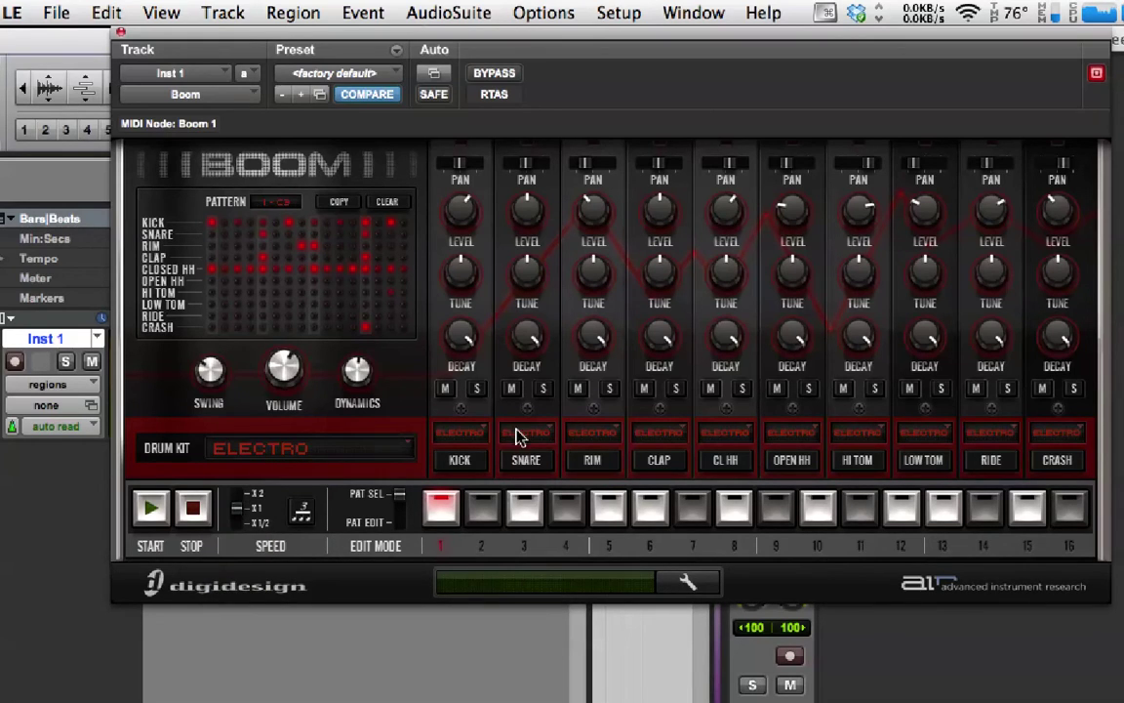
- Set Snare to Urban 2, Rim to Dance 2, Clap to Eight-O, CL HH to Retro, then select Kick
left_click(512, 434)
left_click(530, 467)
left_click(615, 433)
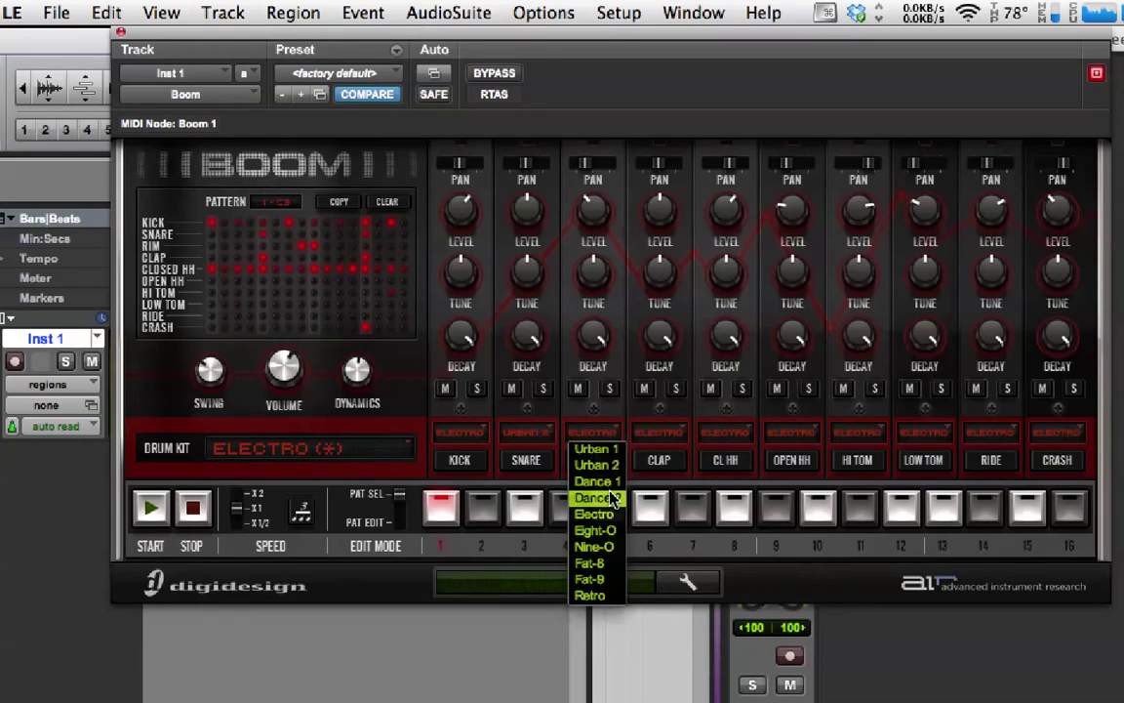
left_click(610, 498)
left_click(663, 434)
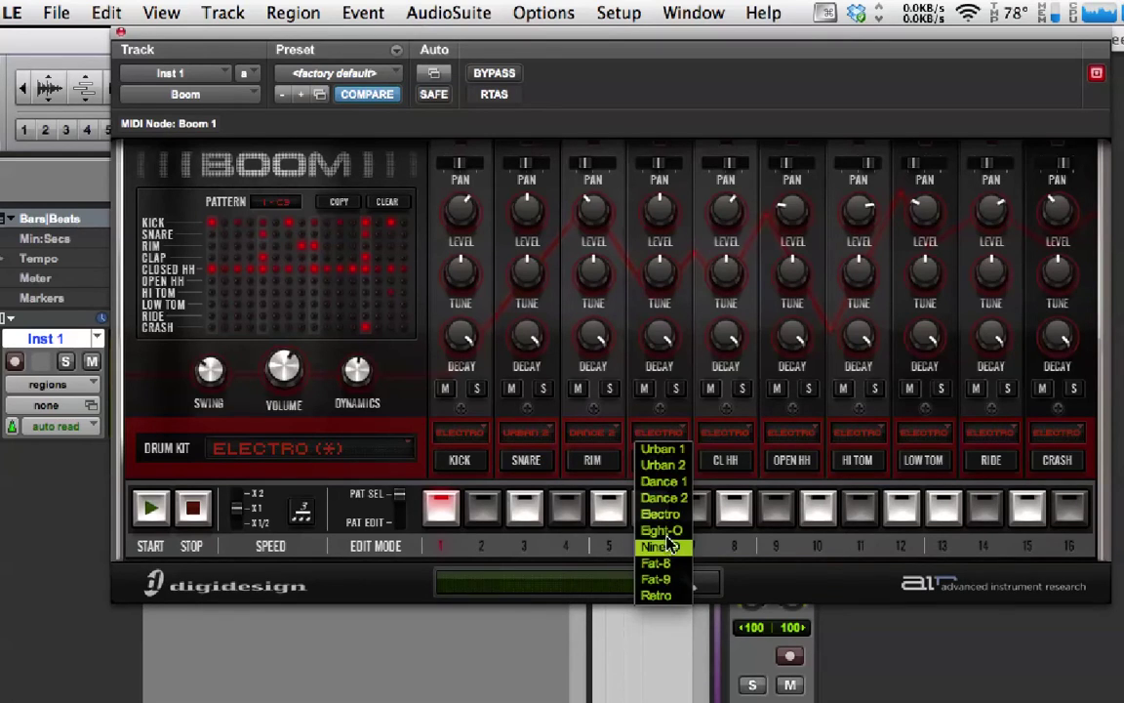
left_click(664, 532)
left_click(741, 444)
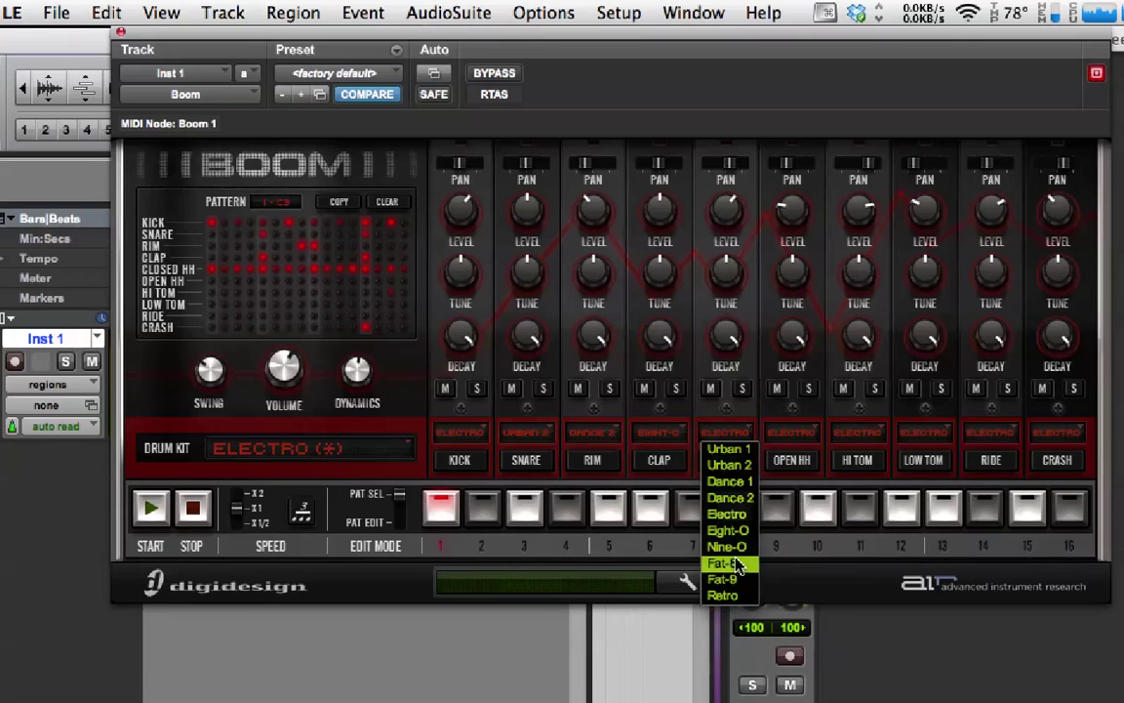
left_click(734, 600)
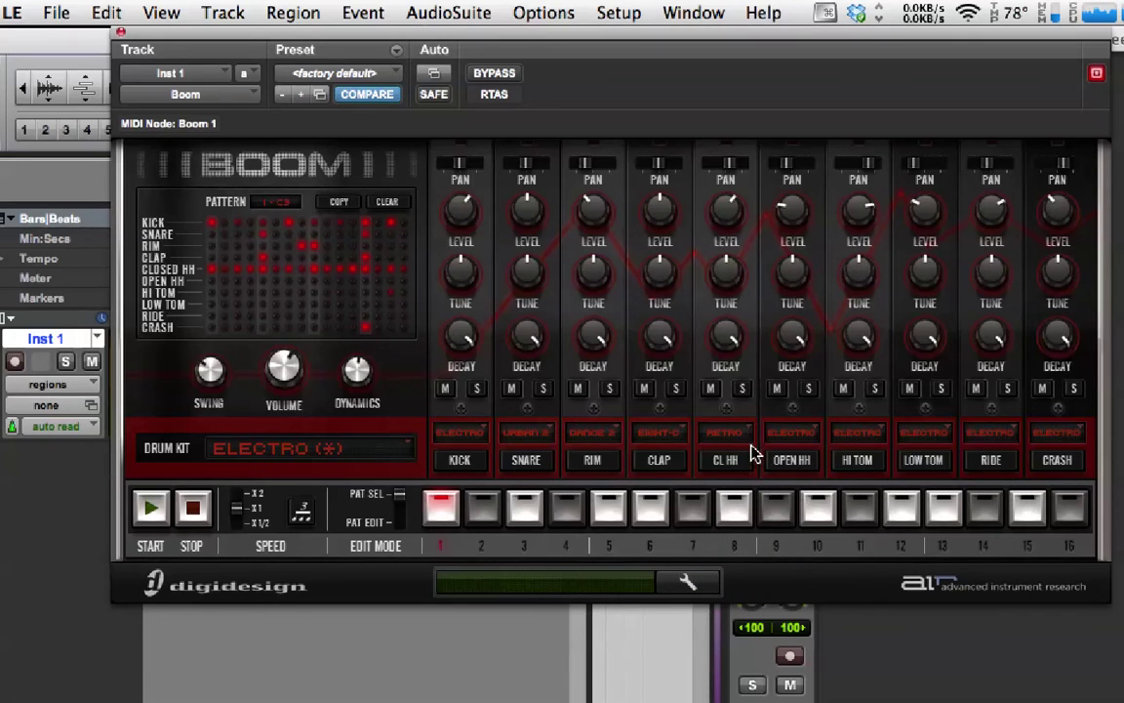
left_click(527, 461)
left_click(464, 460)
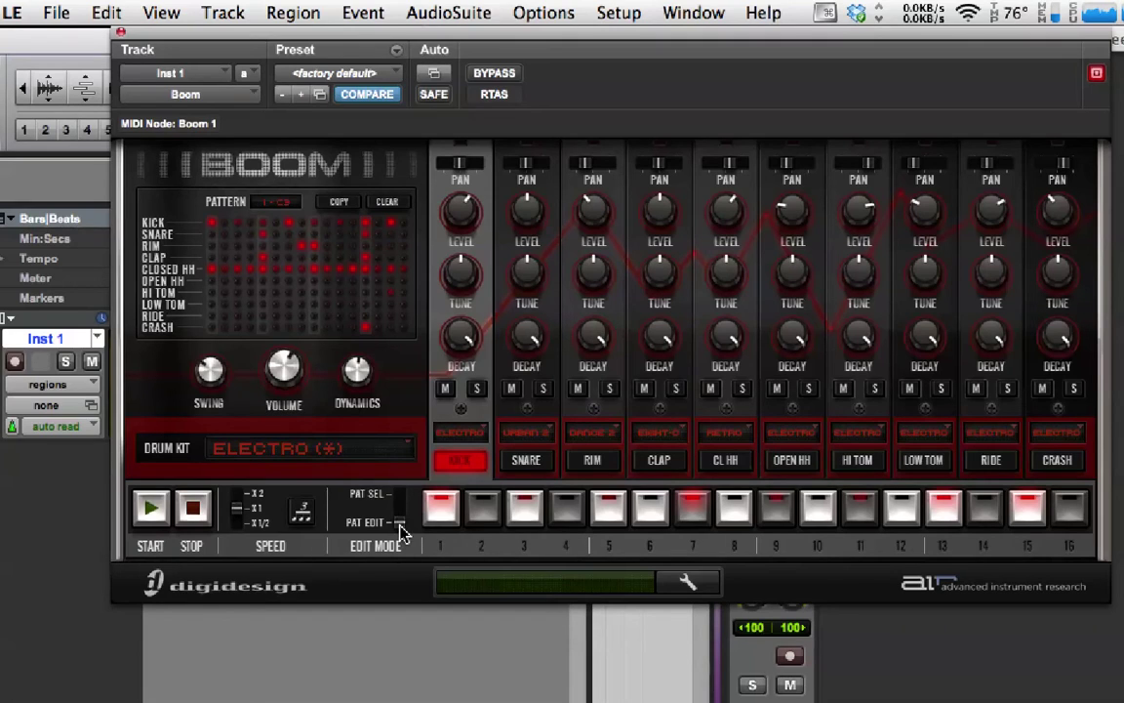
- Switch Boom to PAT SEL and audition patterns 1 through 6, returning to pattern 1
left_click_drag(400, 524, 402, 500)
left_click(435, 504)
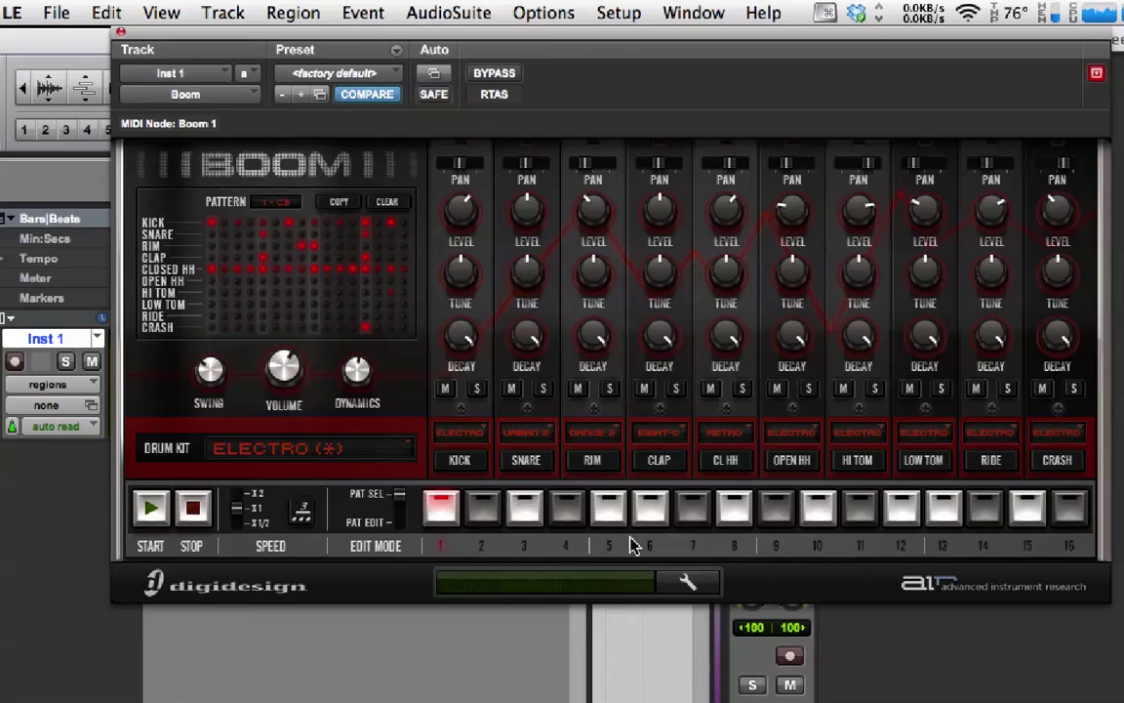
left_click(482, 506)
left_click(524, 506)
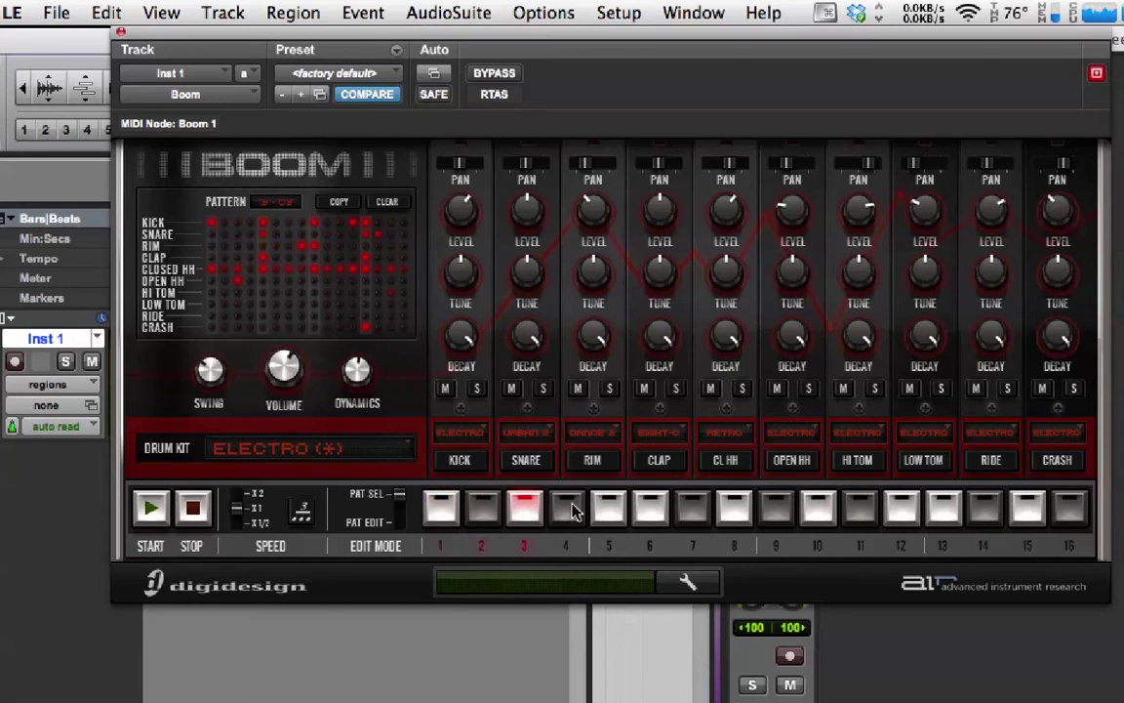
left_click(574, 507)
left_click(610, 506)
left_click(650, 506)
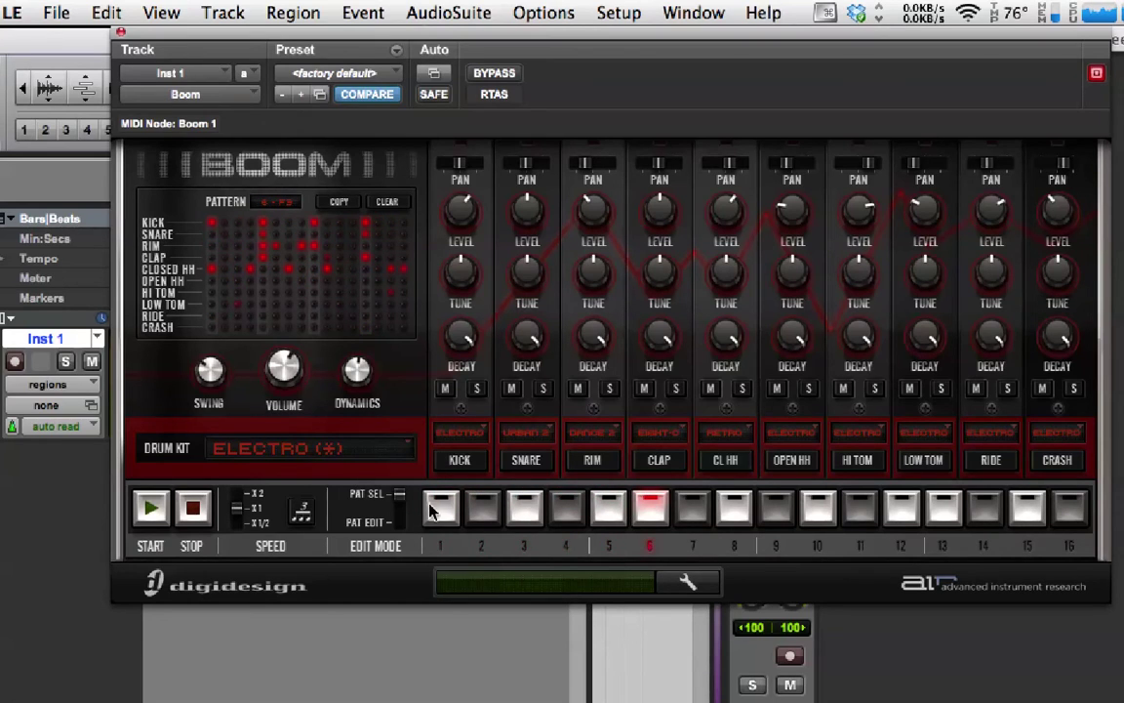
left_click(439, 507)
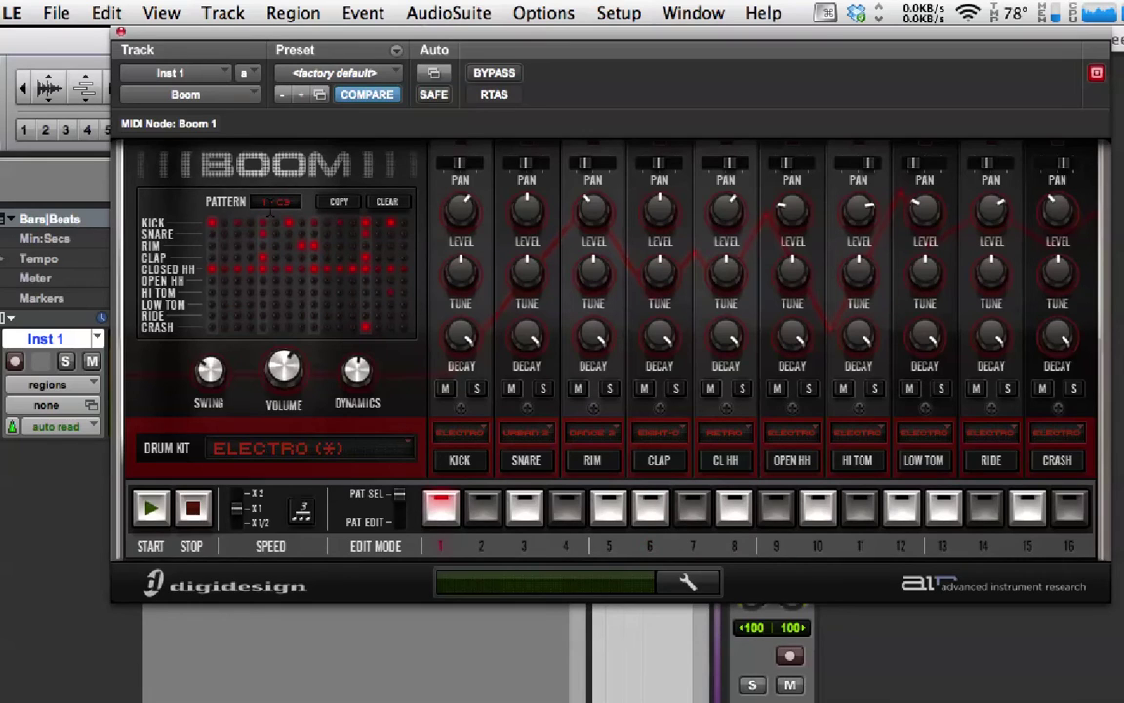
- Audition patterns 2 through 6 and pattern 2 again, ending back on pattern 1
left_click(483, 506)
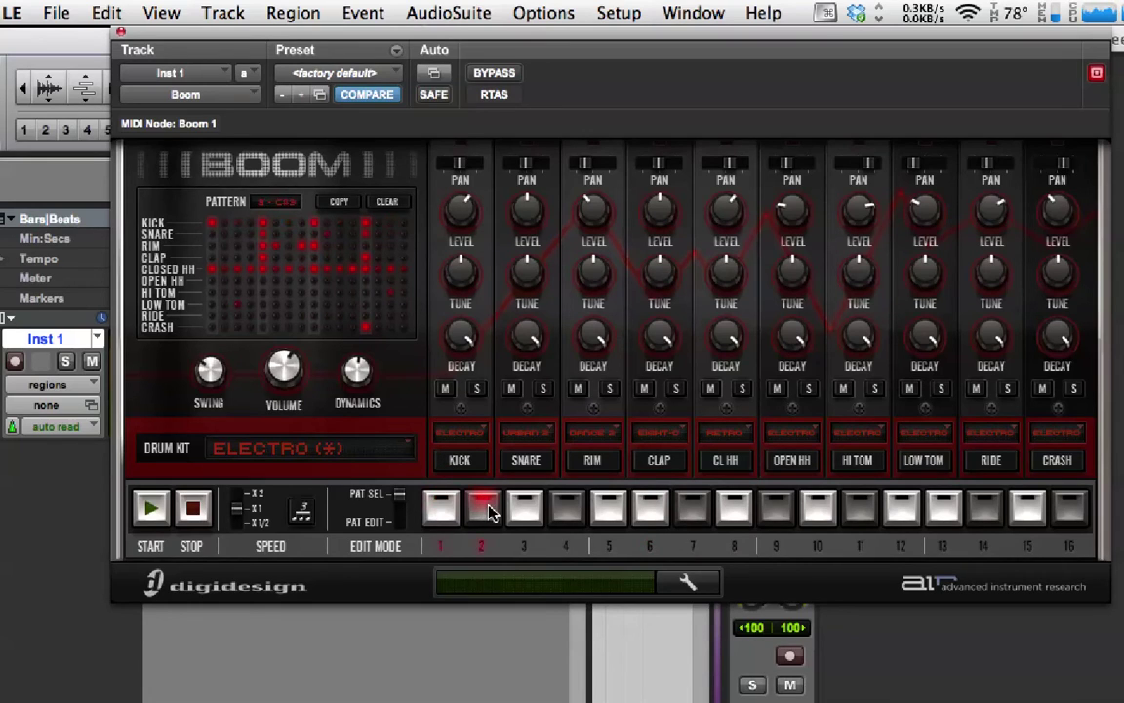
left_click(527, 507)
left_click(568, 509)
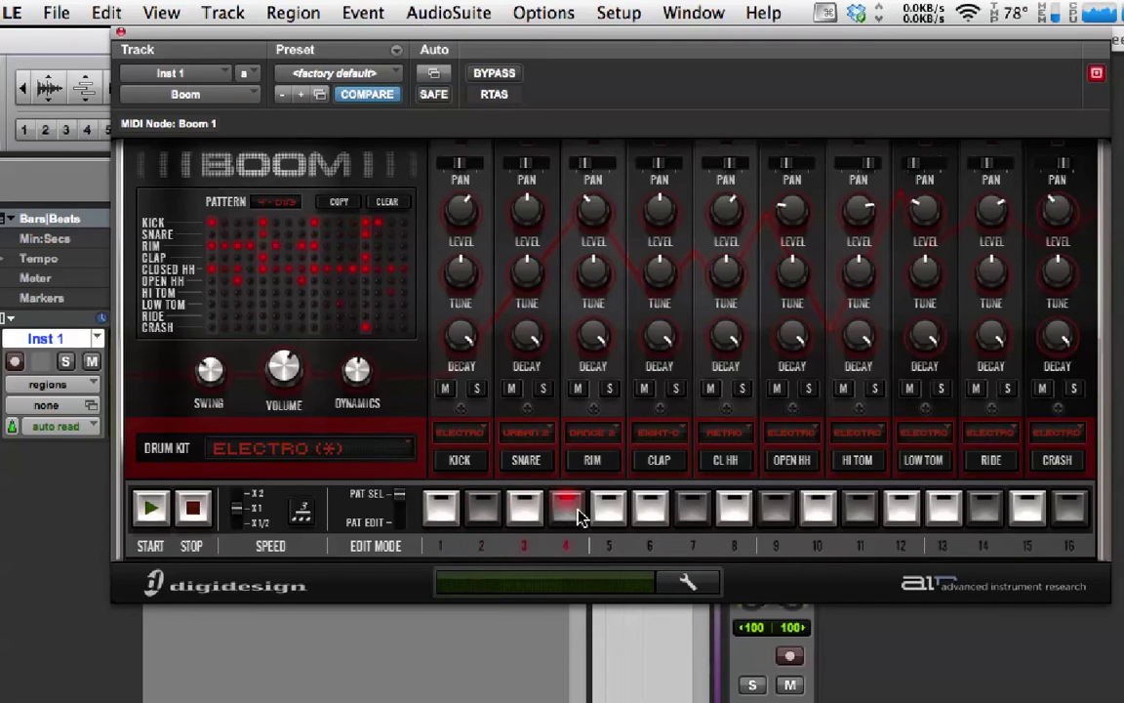
left_click(608, 509)
left_click(651, 510)
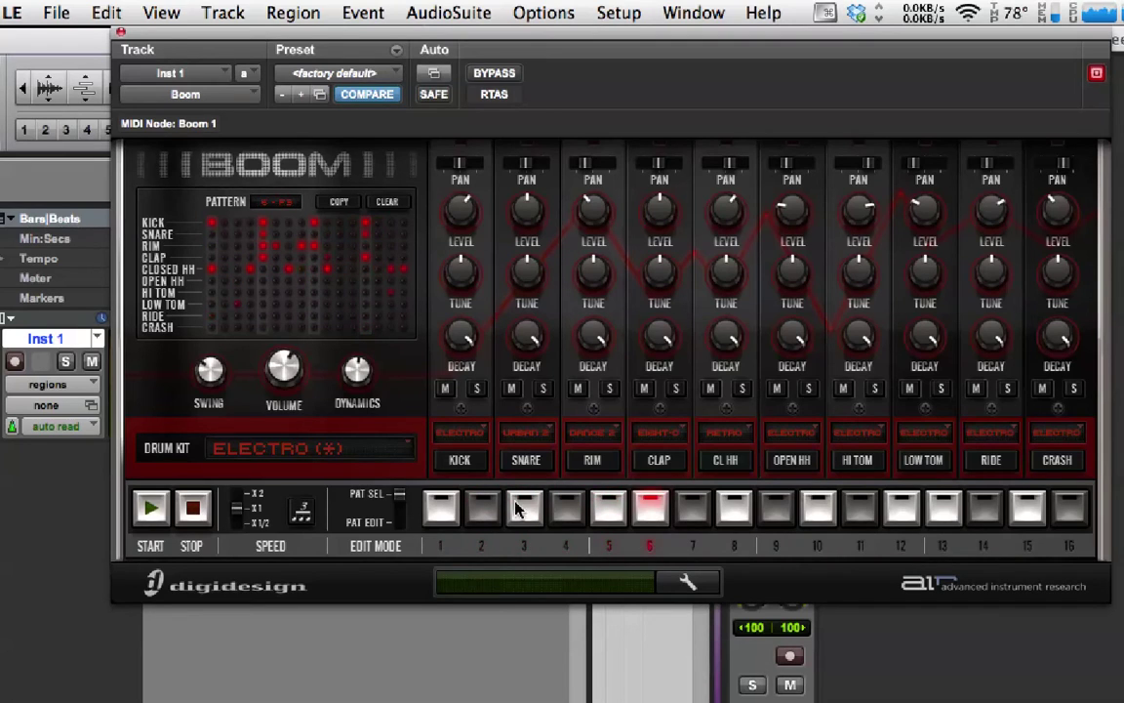
left_click(444, 505)
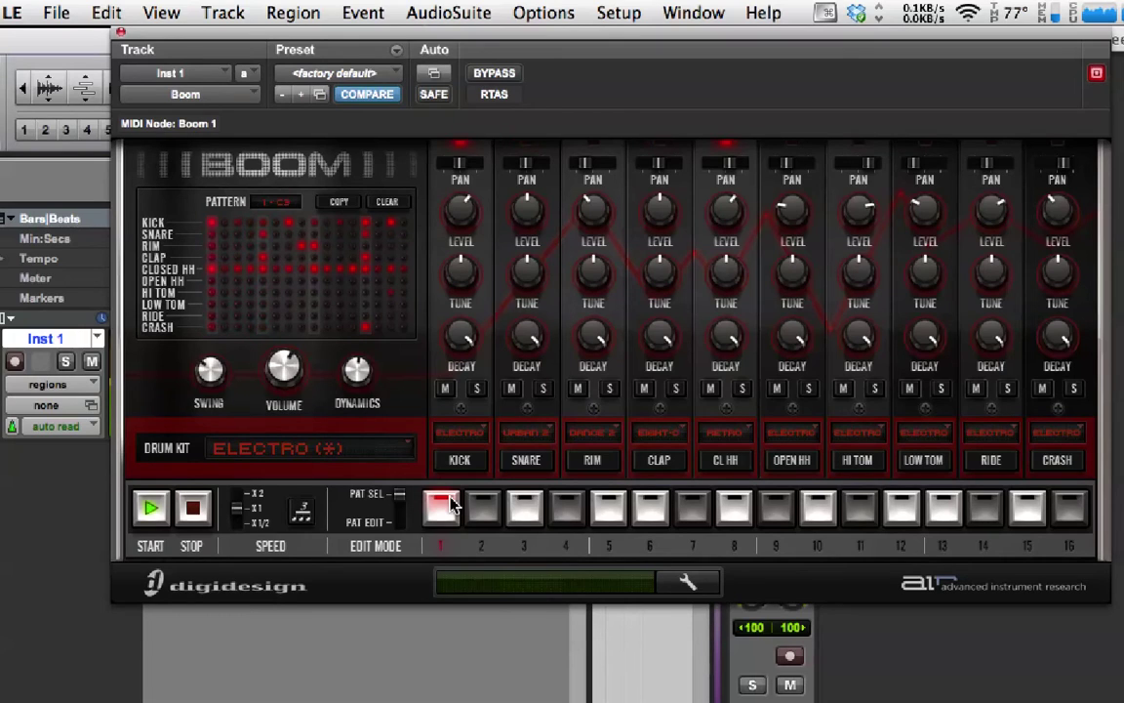
left_click(482, 503)
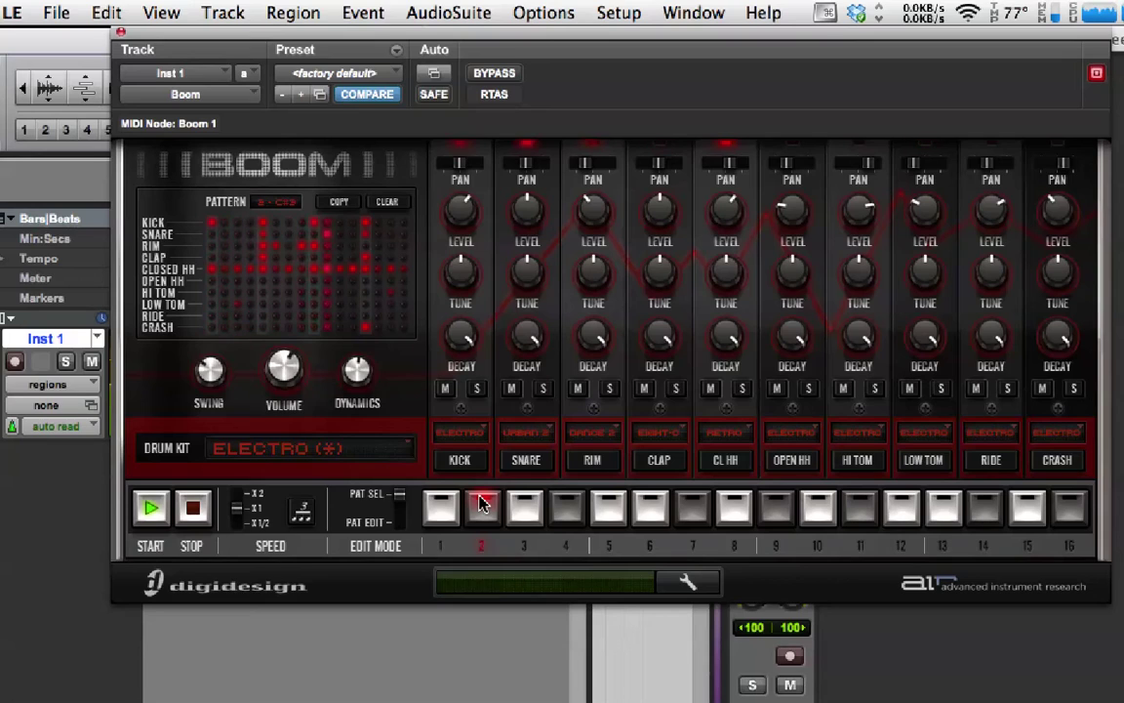
left_click(441, 505)
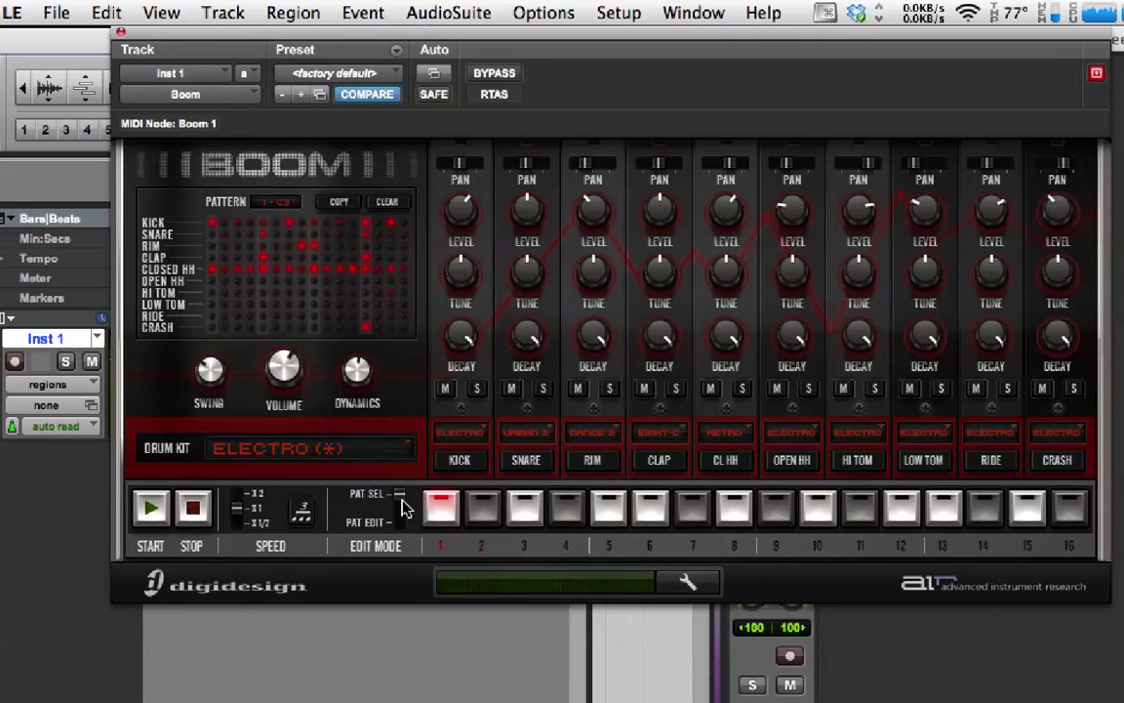
- Flip Boom's switch to PAT EDIT to show pattern 1's kick steps
left_click(399, 501)
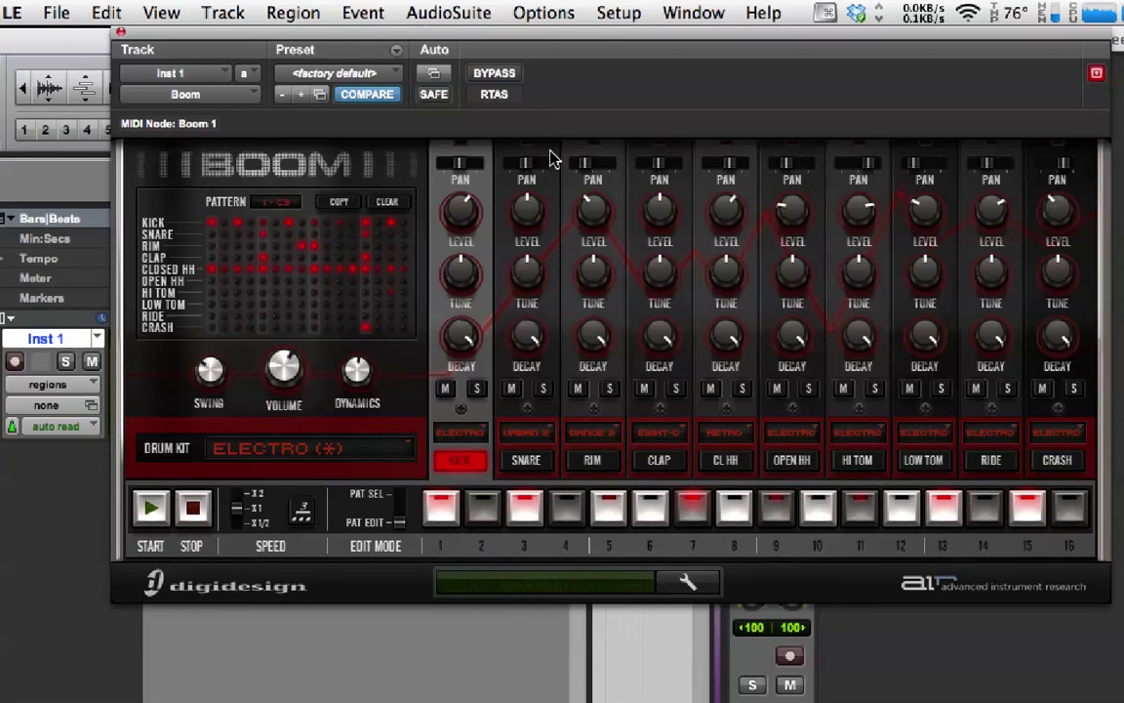
- Clear the pattern, program kicks on steps 1 and 9, and start playback
left_click(388, 203)
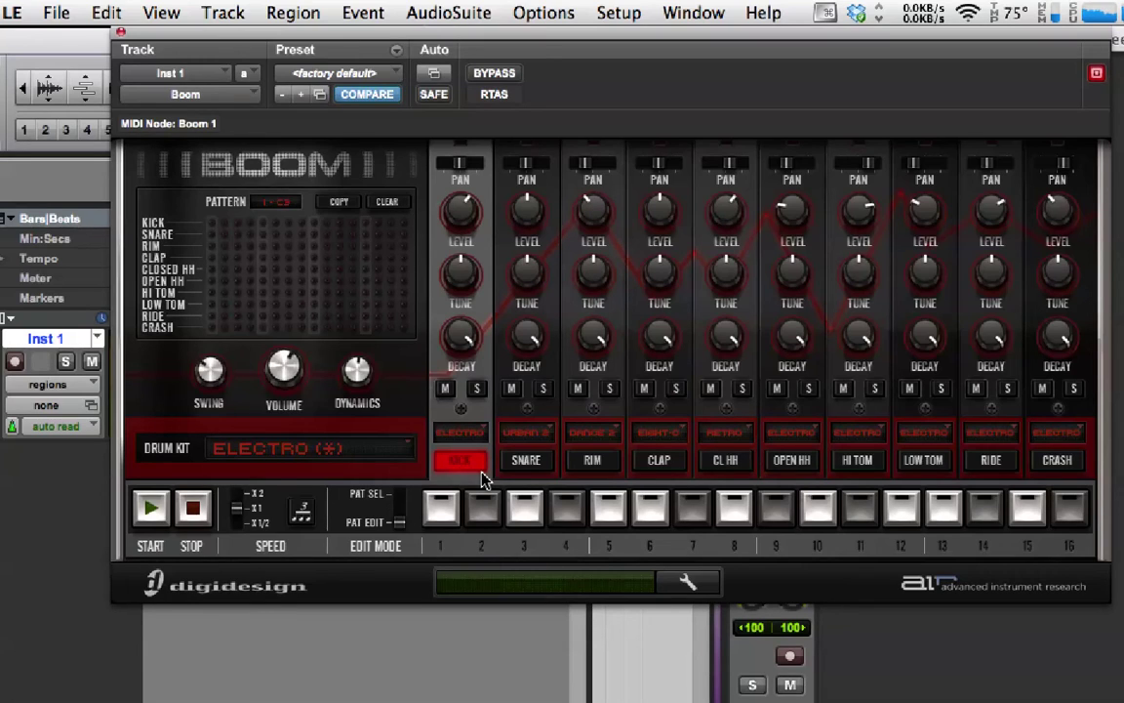
left_click(440, 511)
left_click(778, 512)
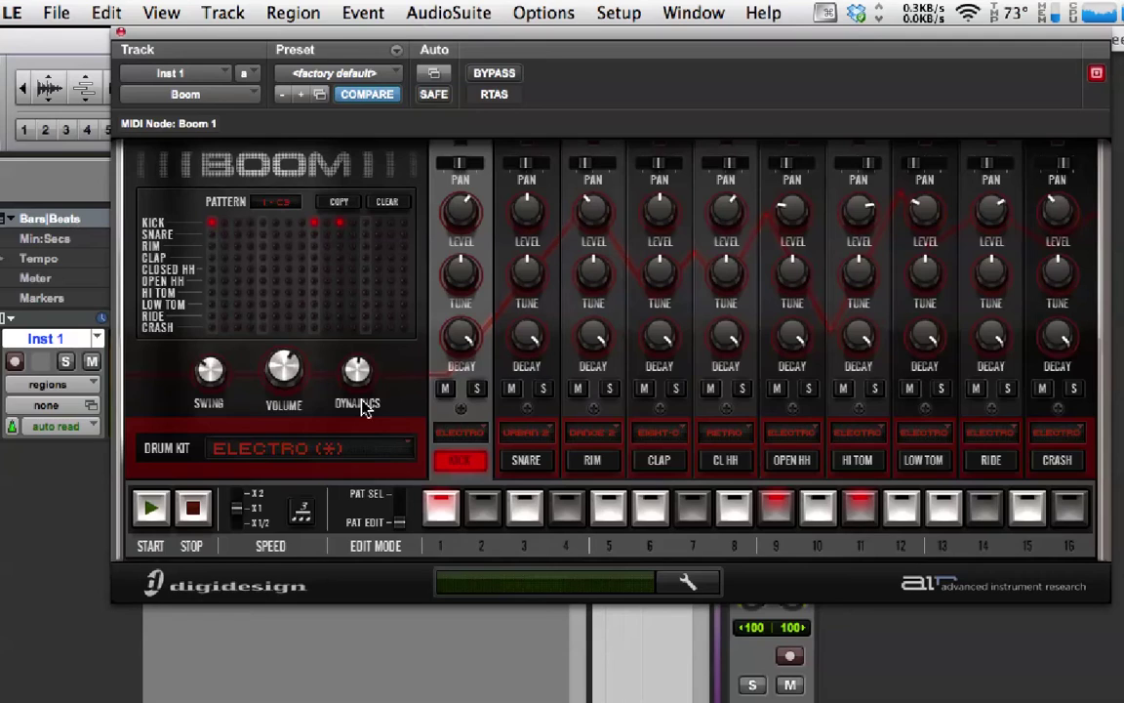
left_click(152, 510)
- Add snare hits on steps 5 and 13
left_click(532, 461)
left_click(608, 508)
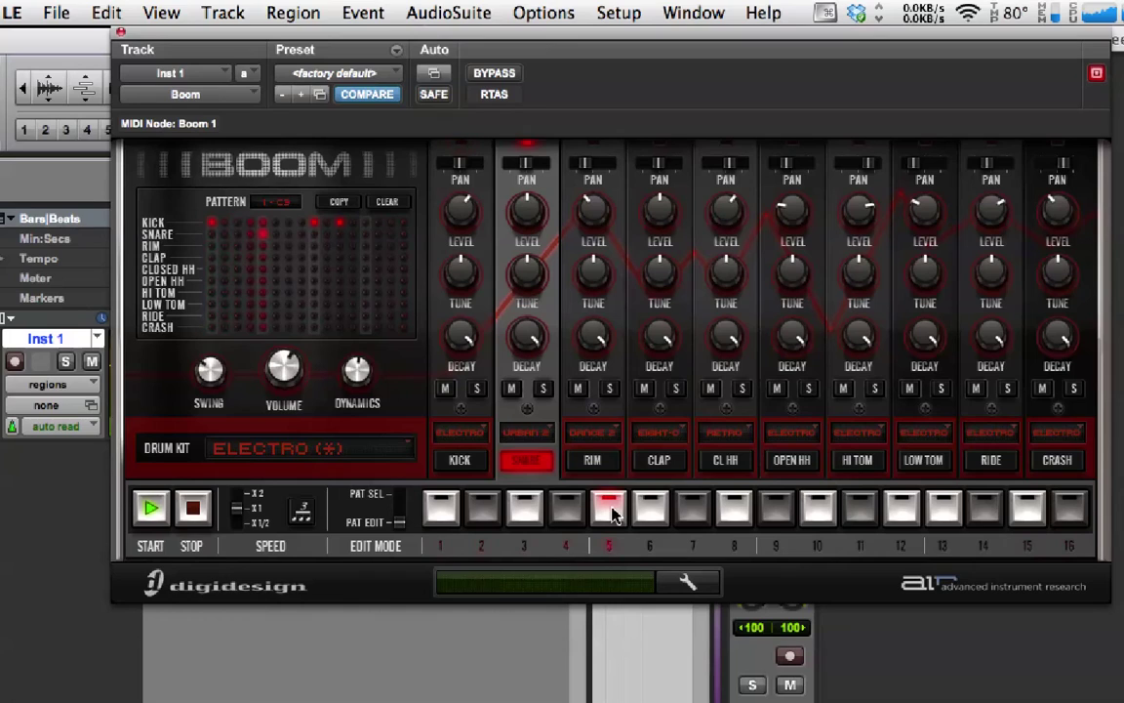
left_click(944, 507)
- Add closed hi-hats on every odd step: 1, 3, 5, 7, 9, 11, 13, 15
left_click(735, 464)
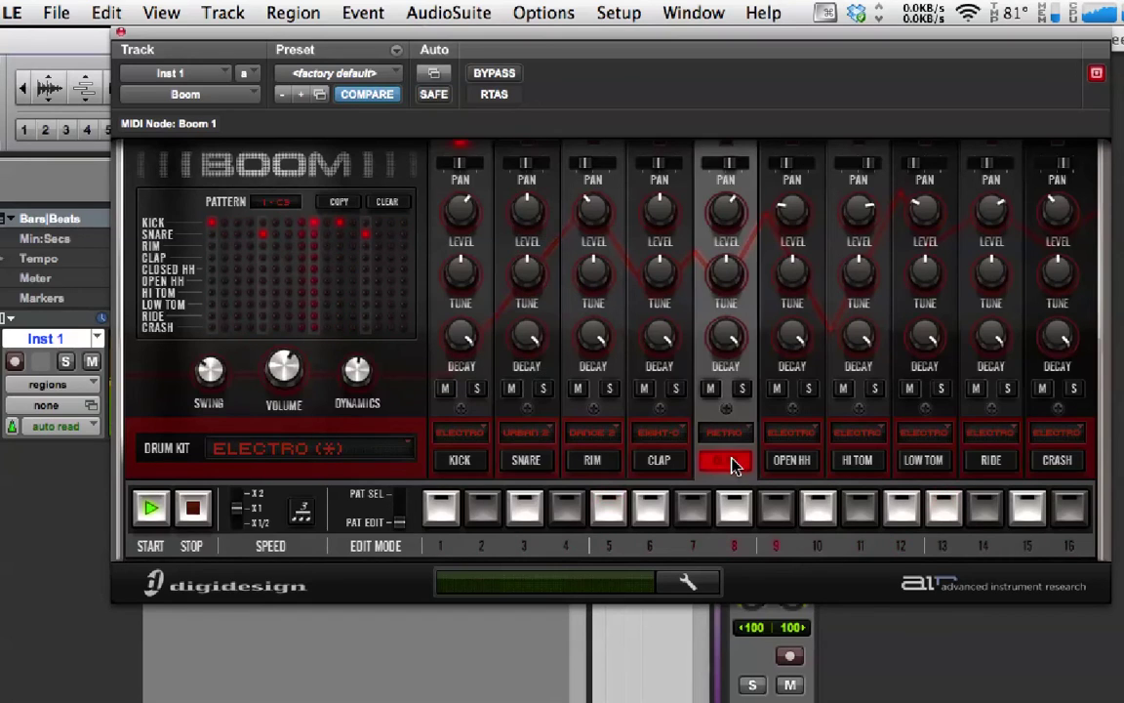
left_click(447, 509)
left_click(525, 509)
left_click(609, 510)
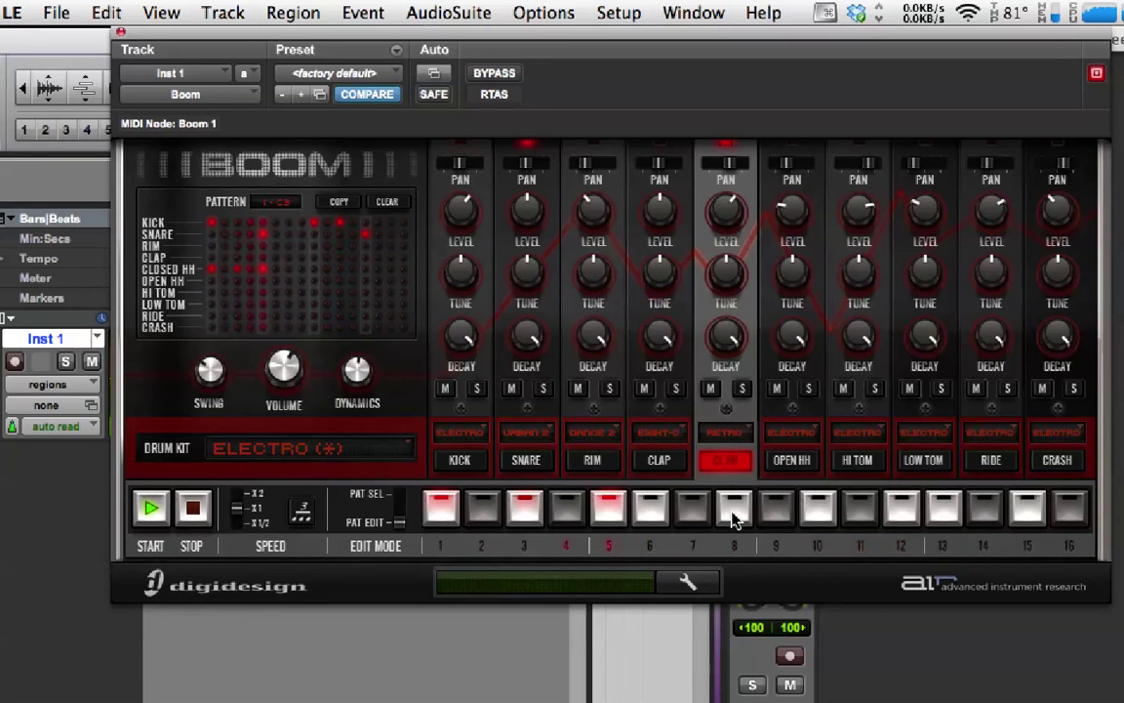
left_click(694, 510)
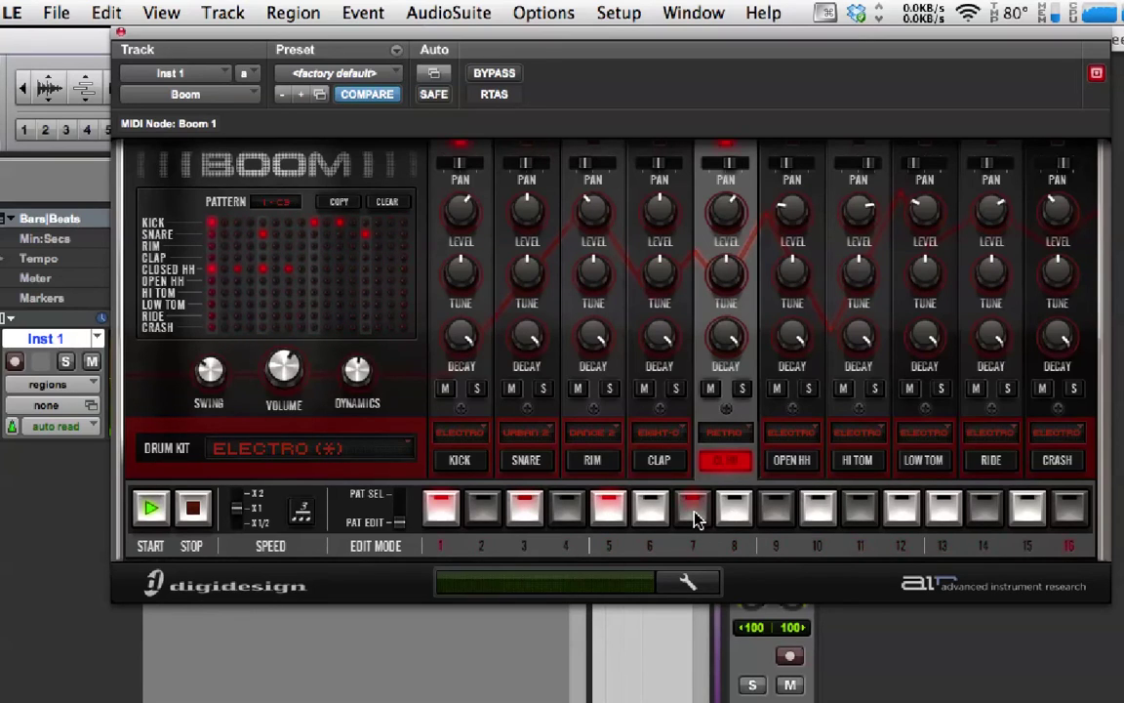
left_click(777, 510)
left_click(860, 510)
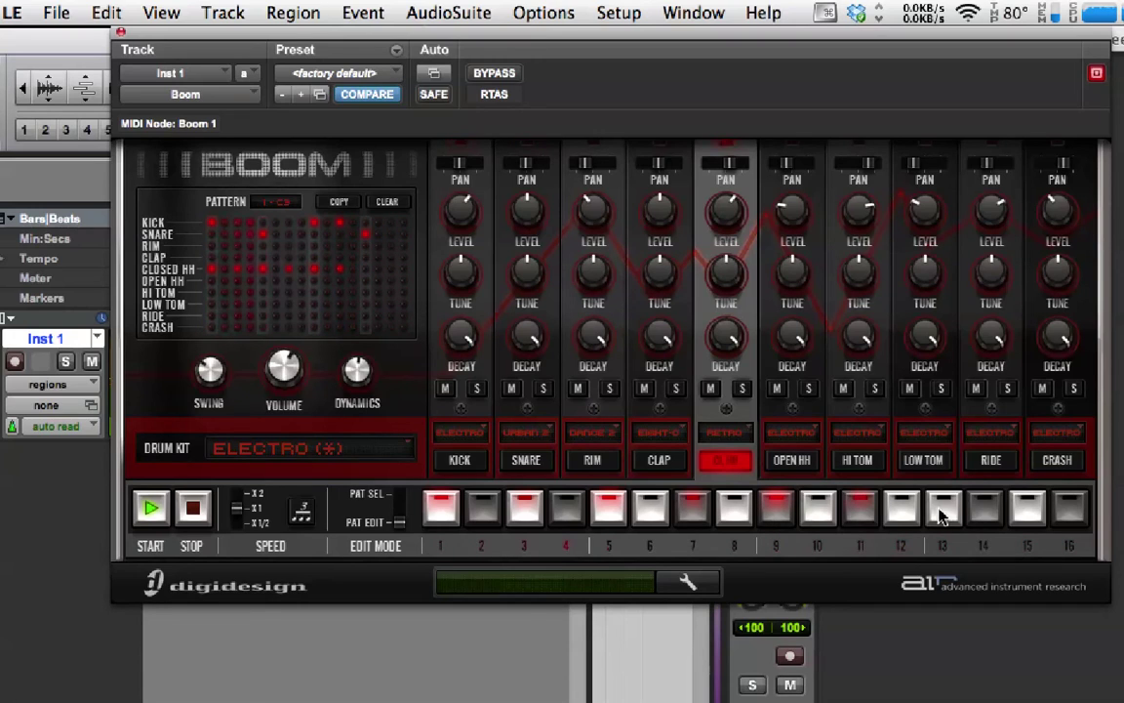
left_click(944, 509)
left_click(1027, 510)
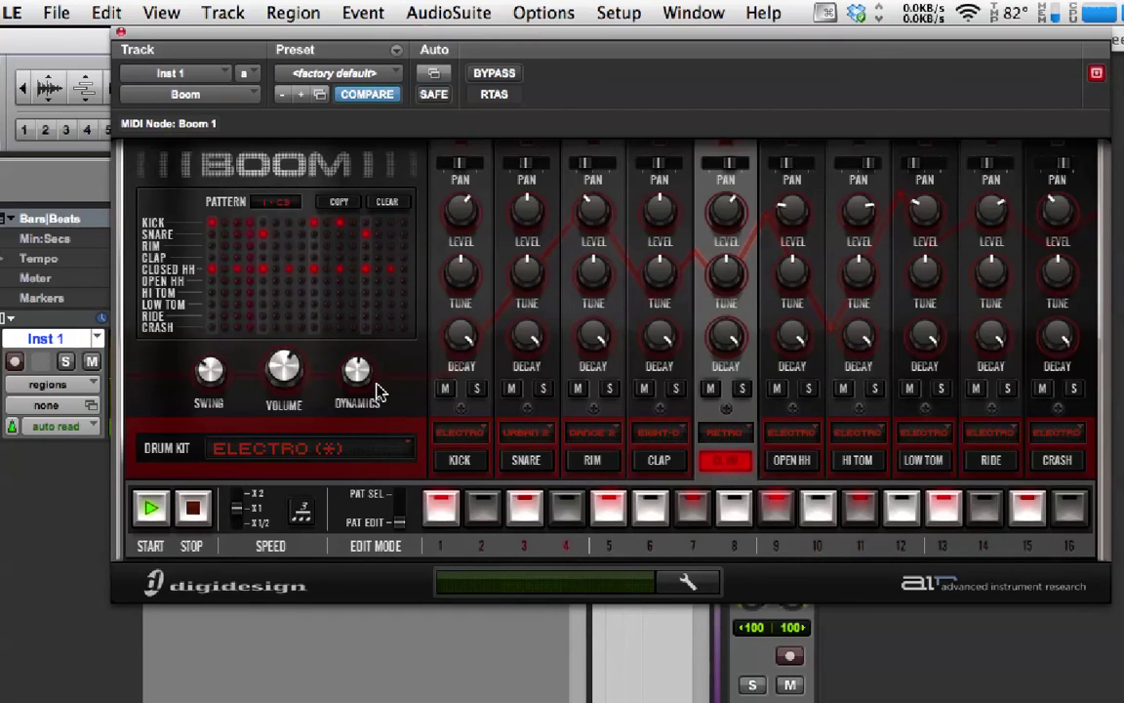
- Lower the kick decay to about 72% and copy pattern 1's beat into pattern 2 for editing
left_click_drag(460, 336, 475, 391)
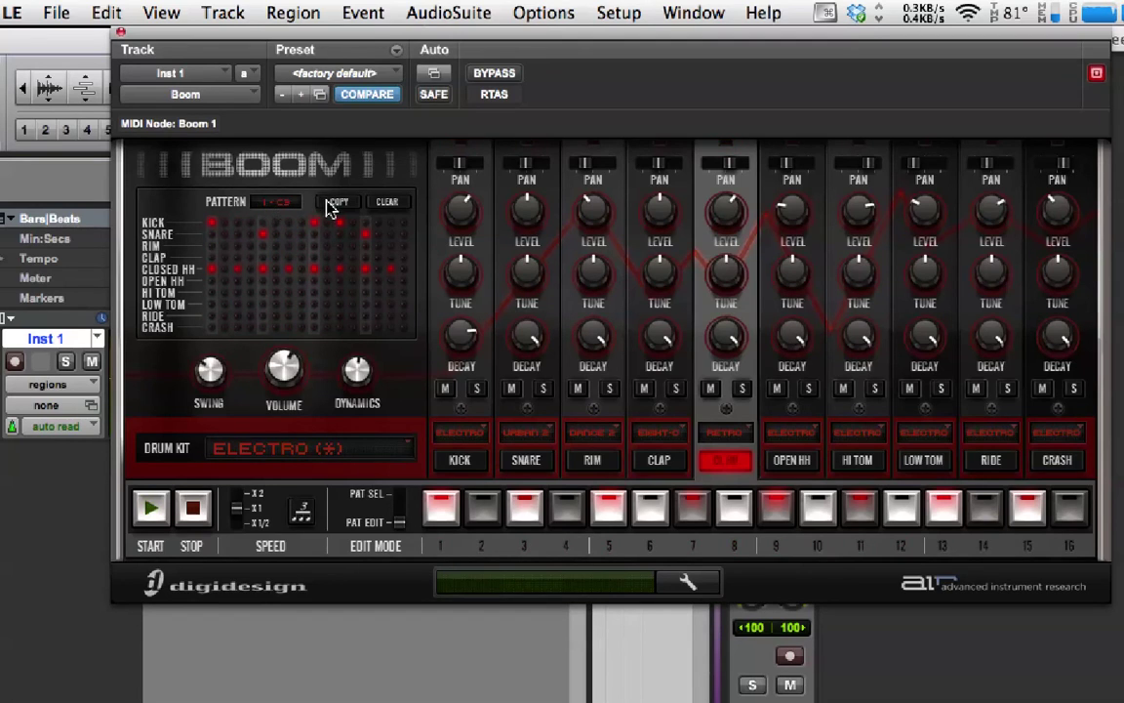
left_click(398, 493)
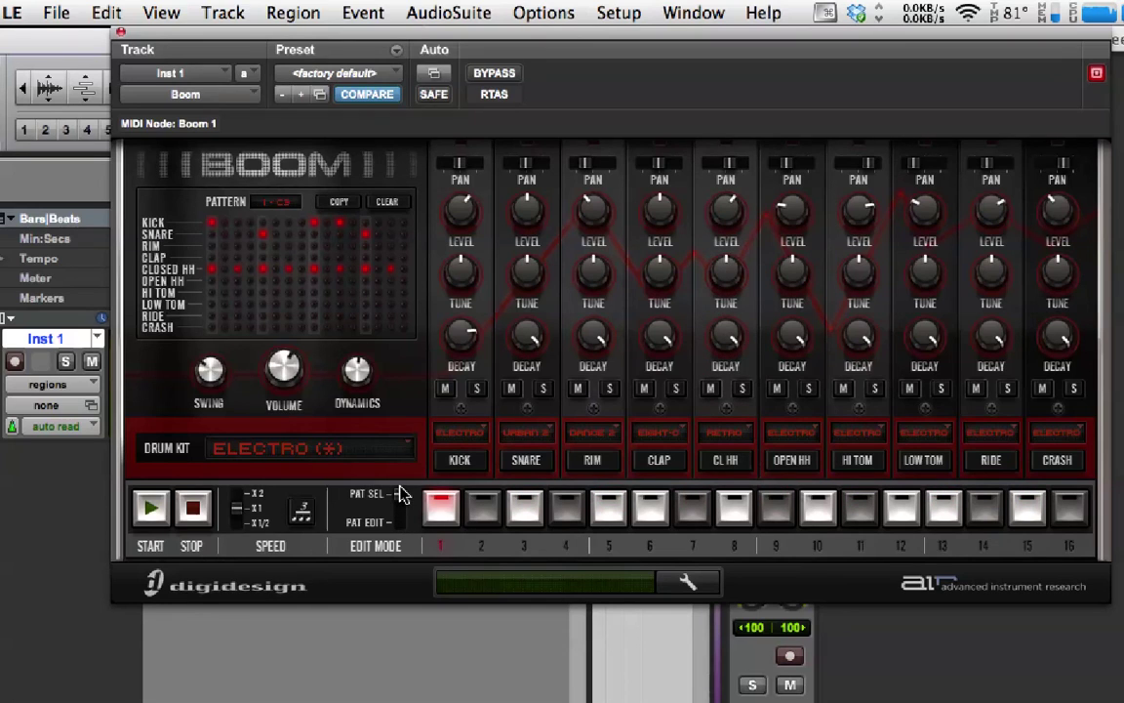
left_click(338, 205)
left_click(485, 513)
left_click(397, 522)
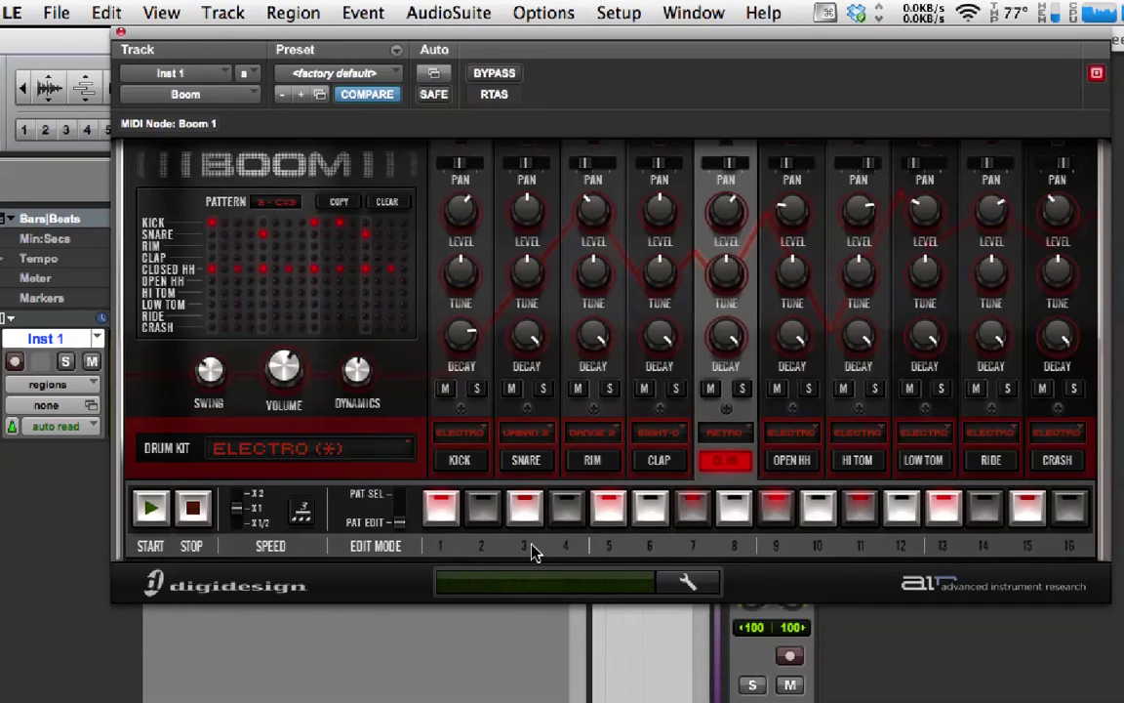
- With pattern 2 playing, add kicks on steps 15 and 3
key("space")
left_click(462, 461)
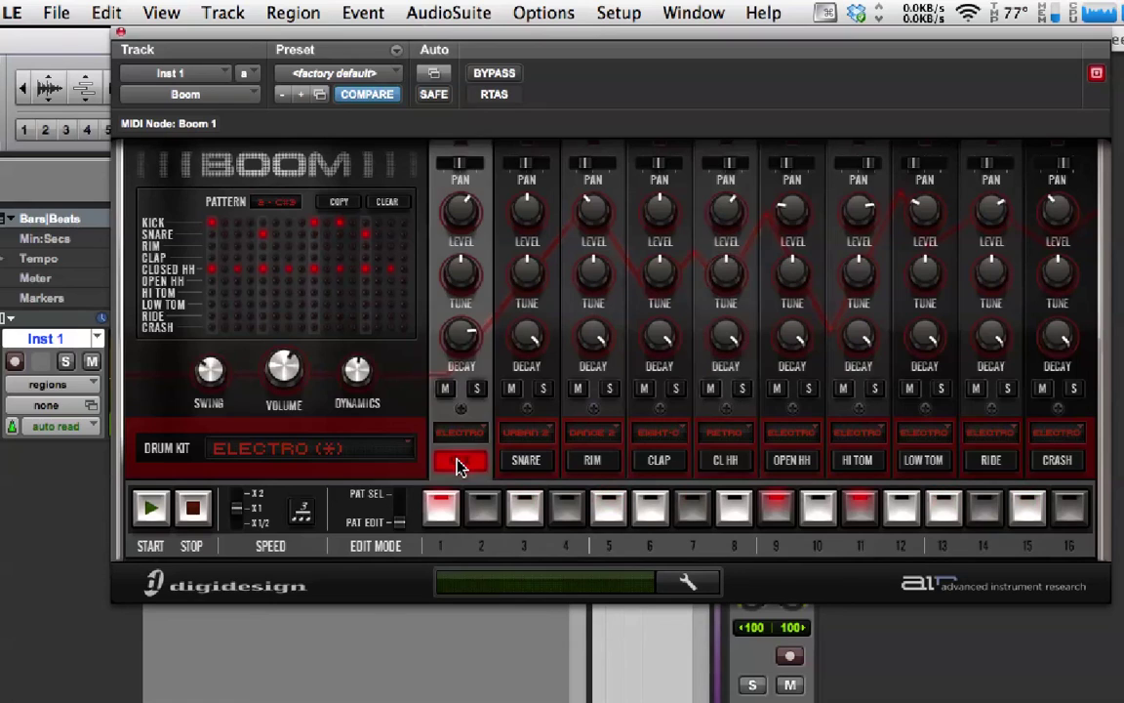
left_click(1028, 506)
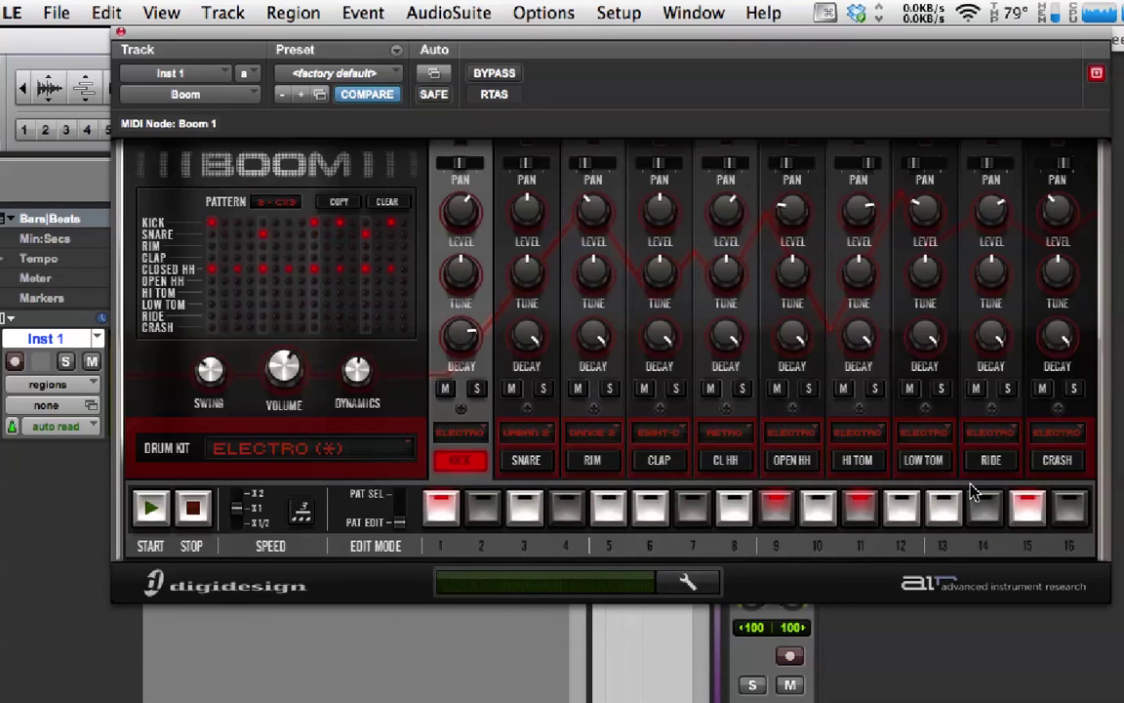
left_click(524, 506)
left_click(154, 510)
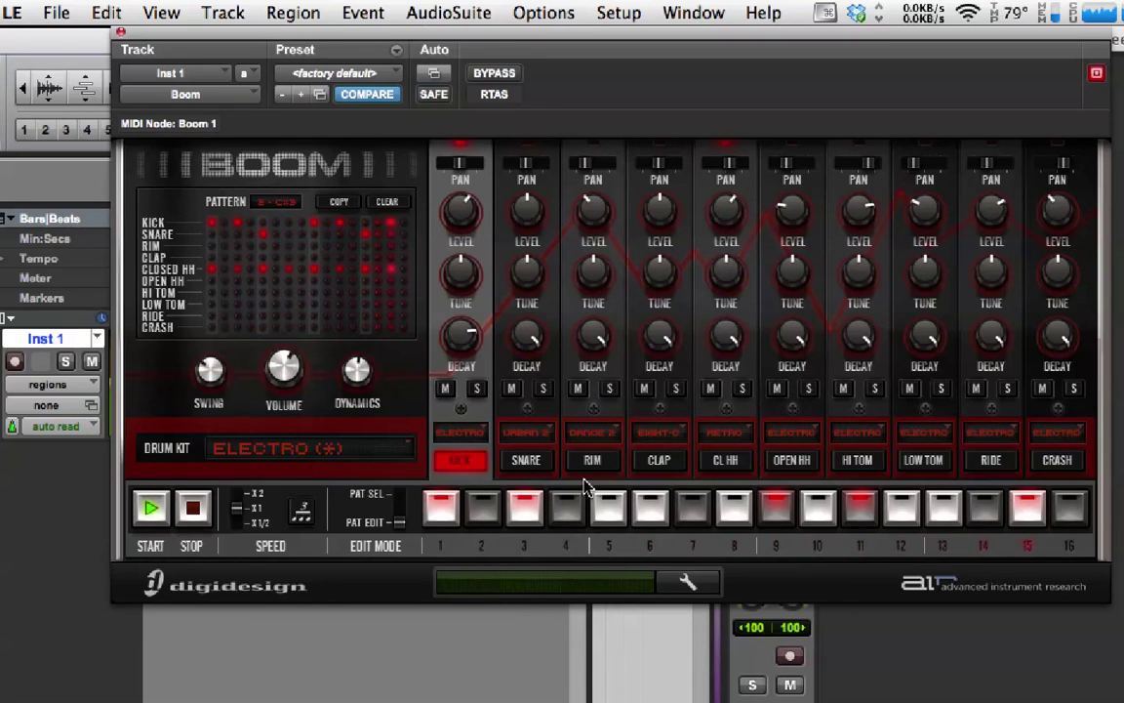
- Put an open hi-hat on step 15 and stop playback
left_click(793, 461)
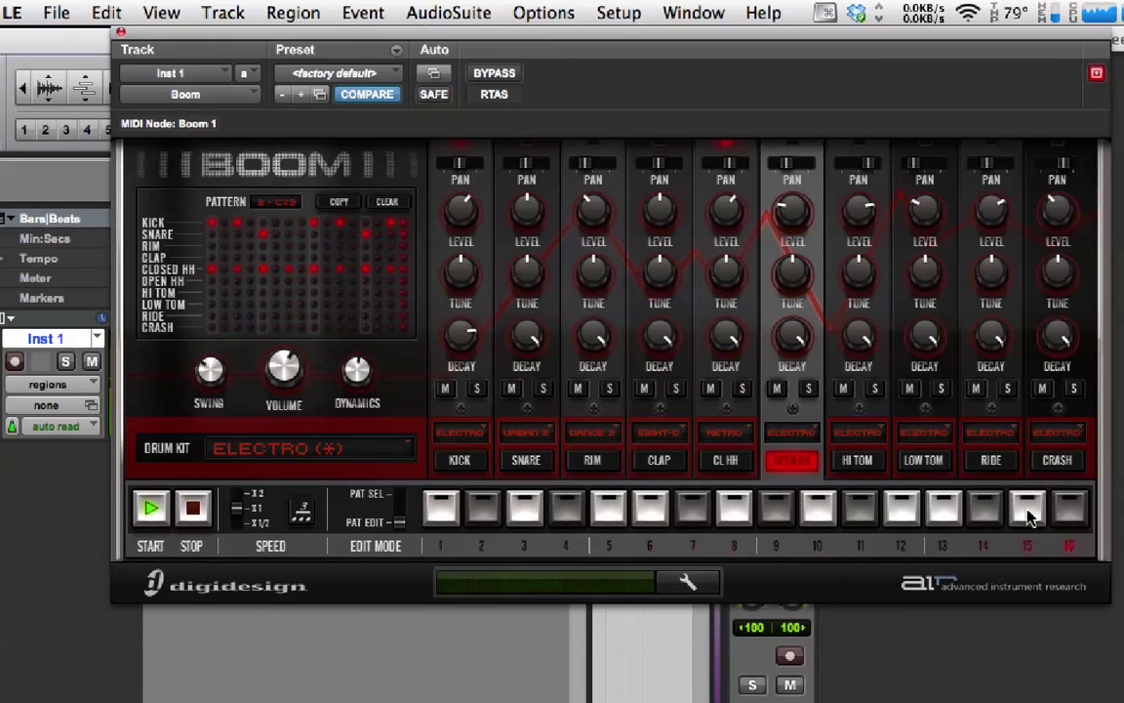
left_click(985, 512)
left_click(984, 509)
left_click(1028, 509)
left_click(192, 507)
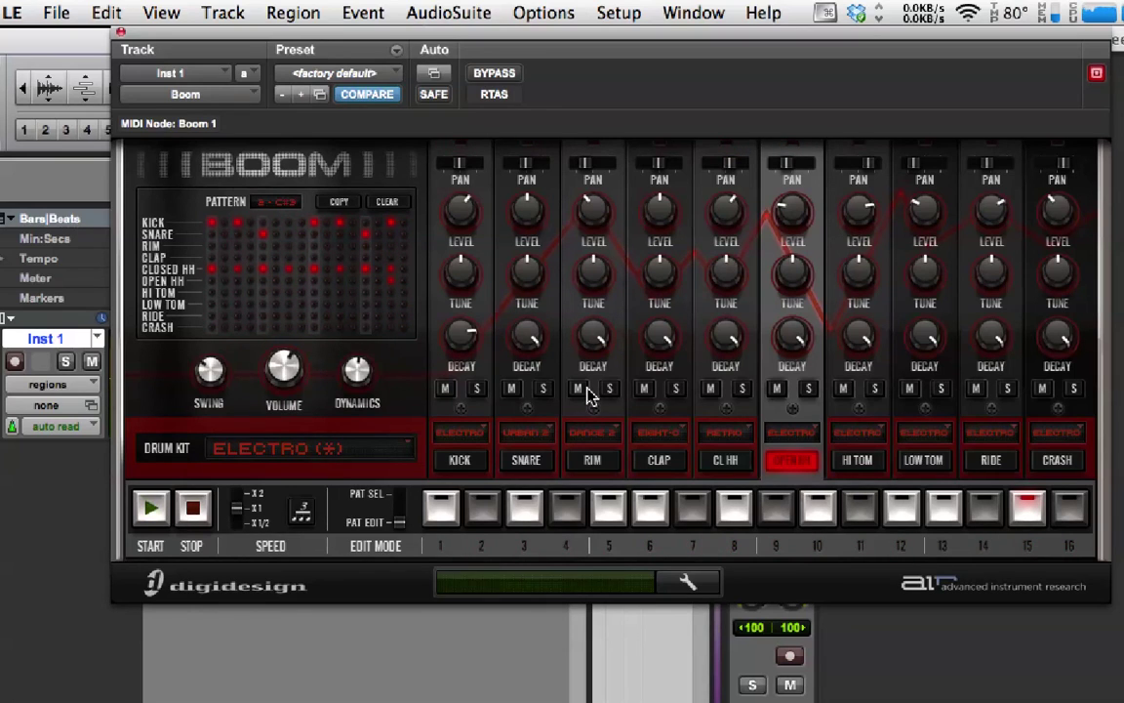
- Restart playback with the spacebar to hear the varied pattern 2
key("space")
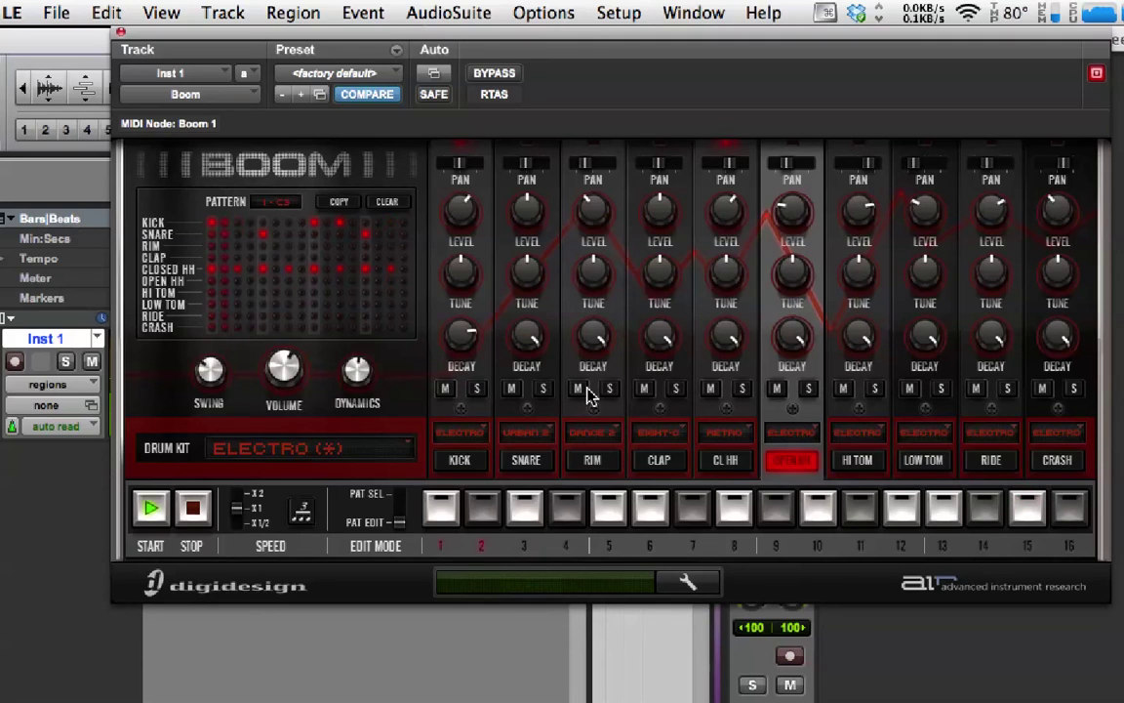